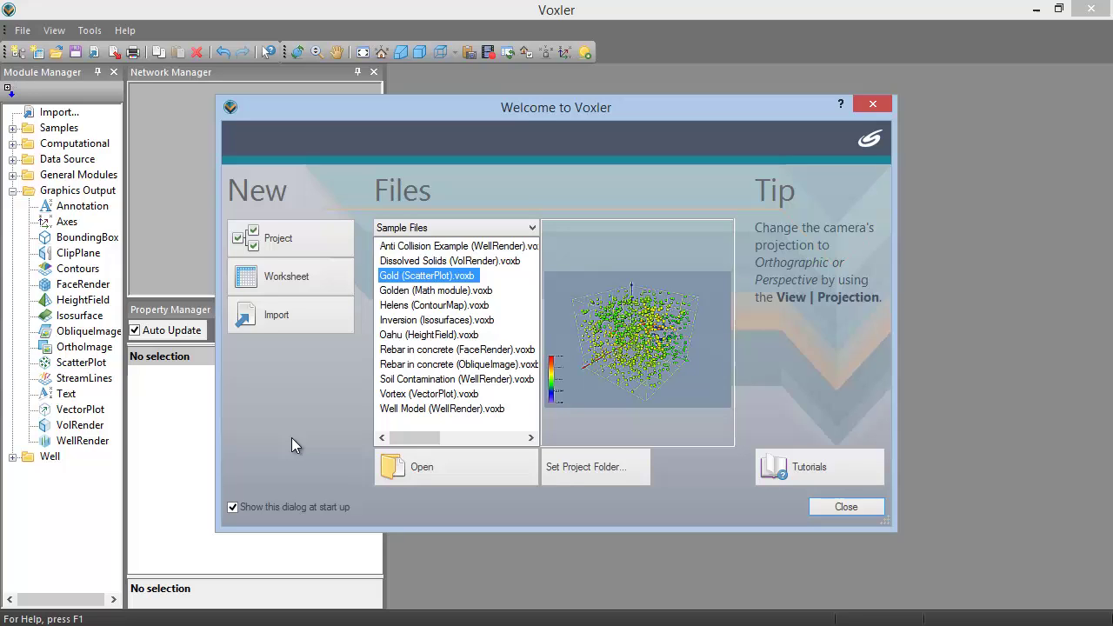
Import Mineral Concentration.dat as a DAT data source into a new project.
{"action": "left_click", "coordinate": [304, 320]}
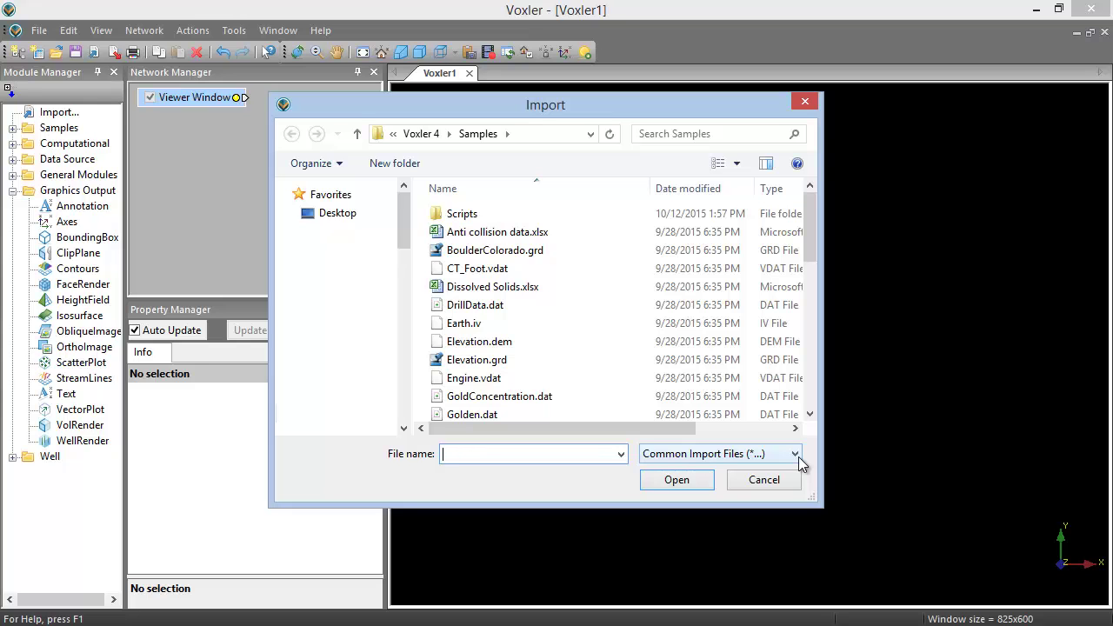
{"action": "left_click", "coordinate": [798, 459]}
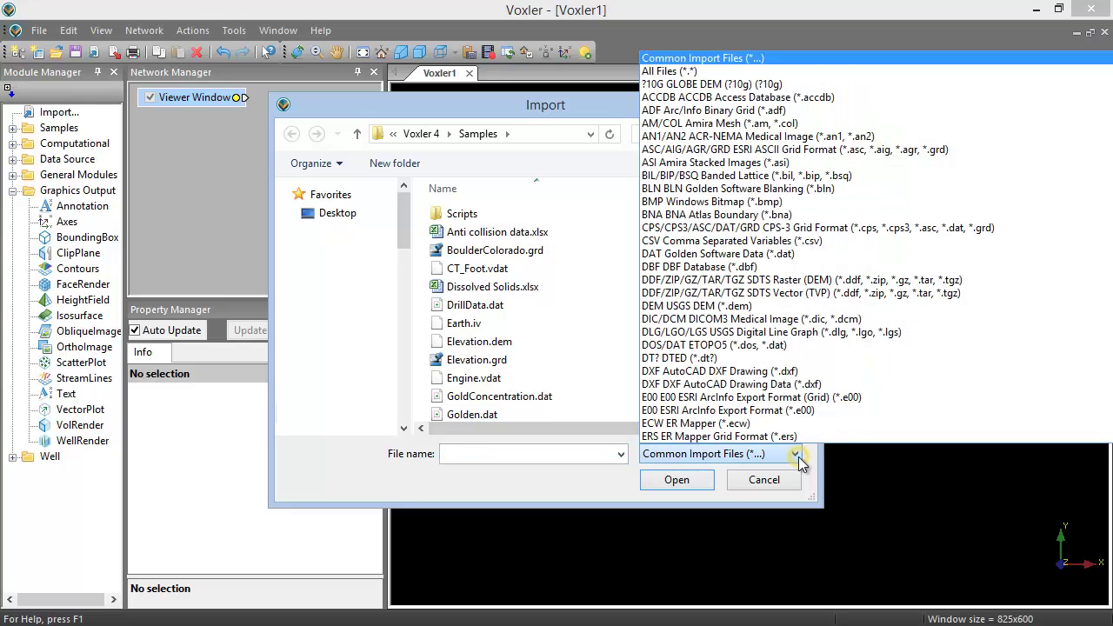
{"action": "left_click", "coordinate": [859, 255]}
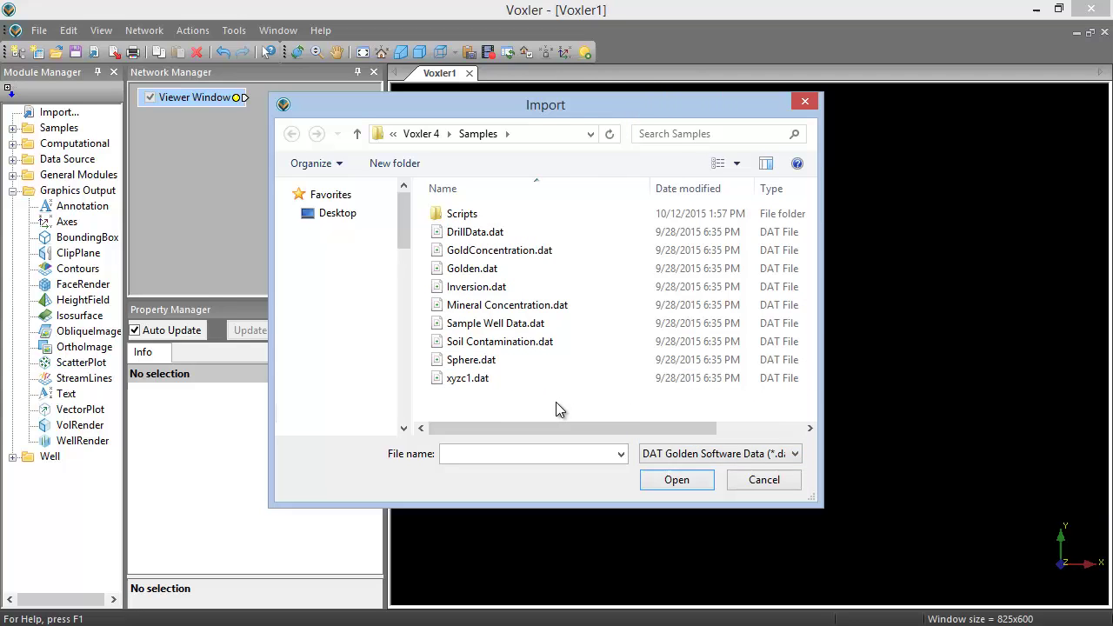
{"action": "left_click", "coordinate": [540, 305]}
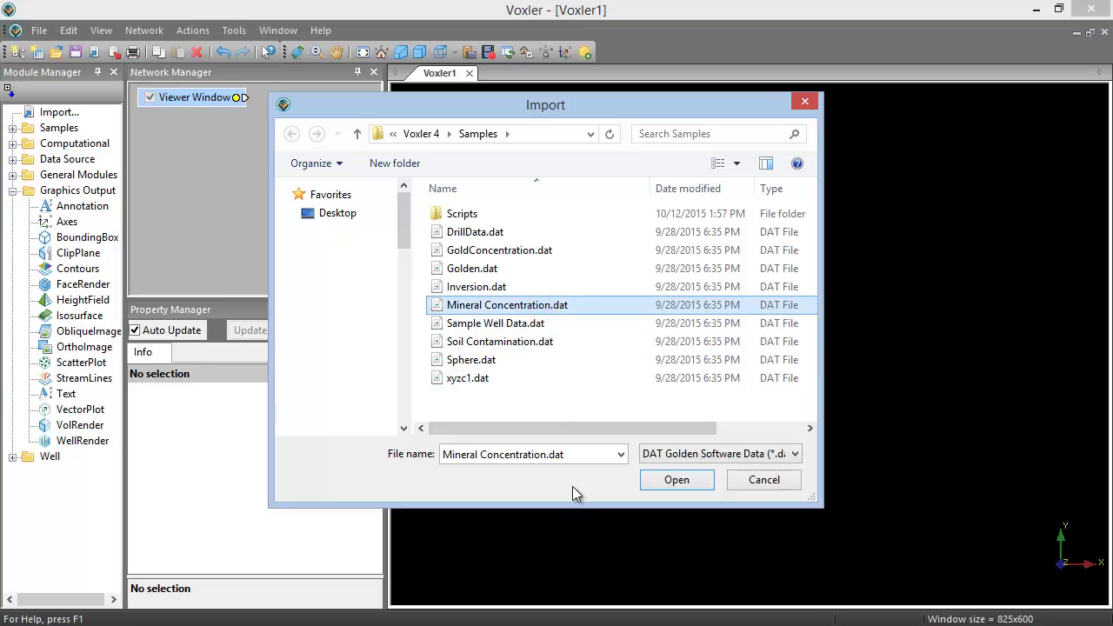
{"action": "left_click", "coordinate": [670, 483]}
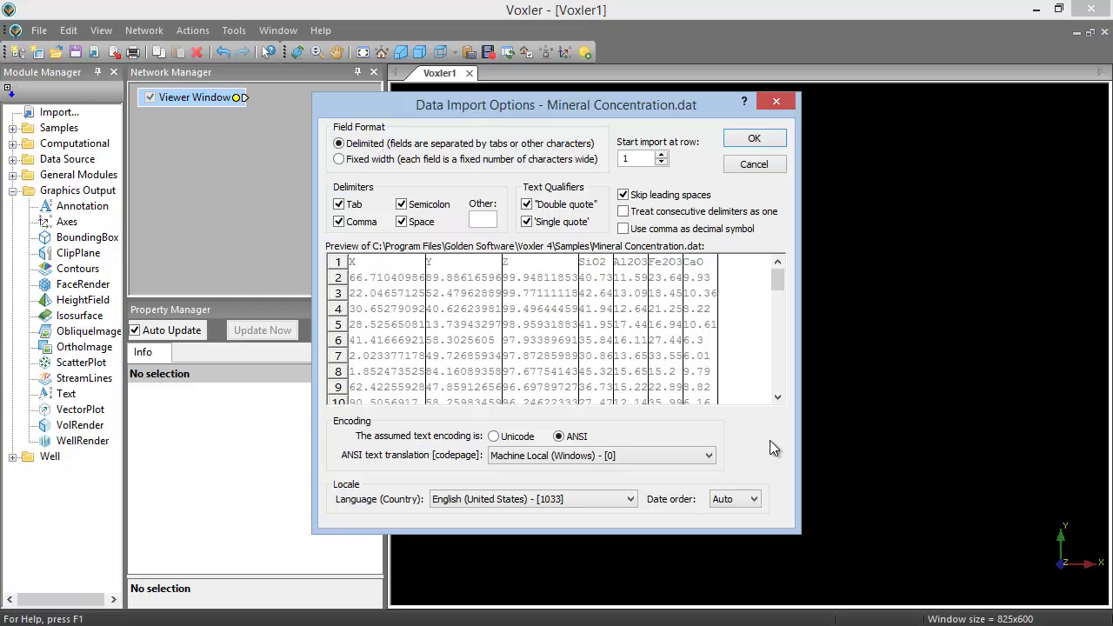
{"action": "left_click", "coordinate": [768, 140]}
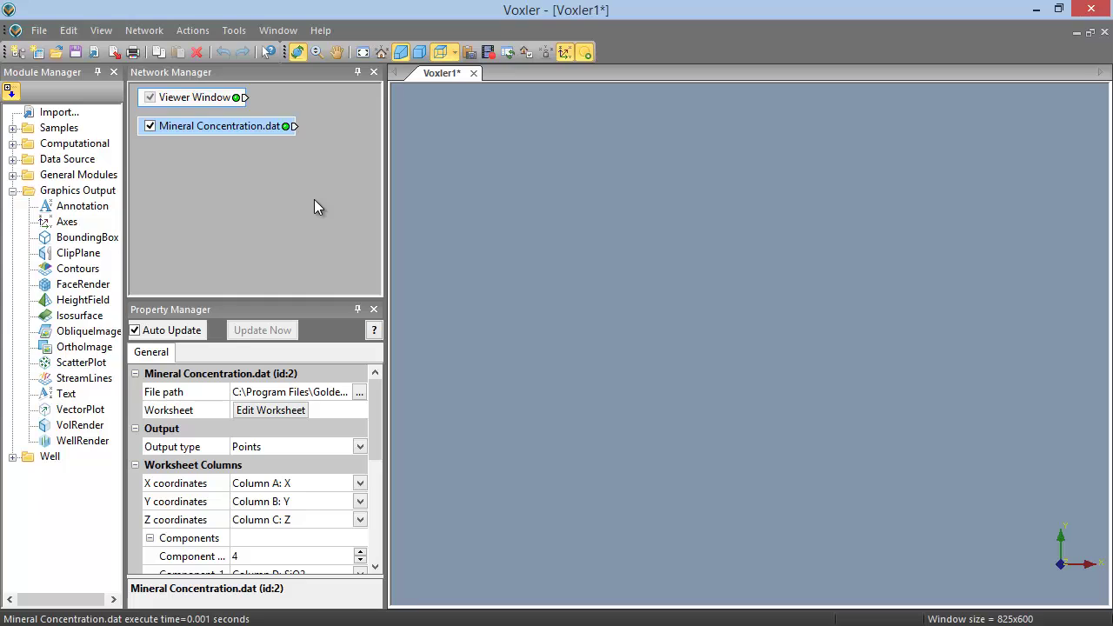
{"action": "left_click", "coordinate": [252, 125]}
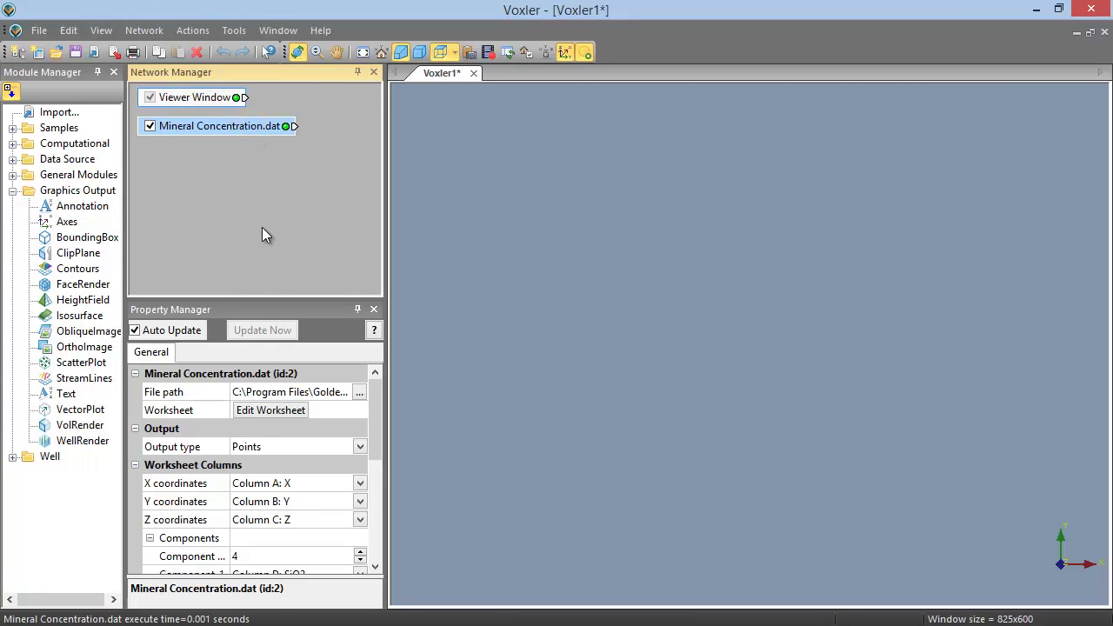
{"action": "left_click", "coordinate": [361, 447]}
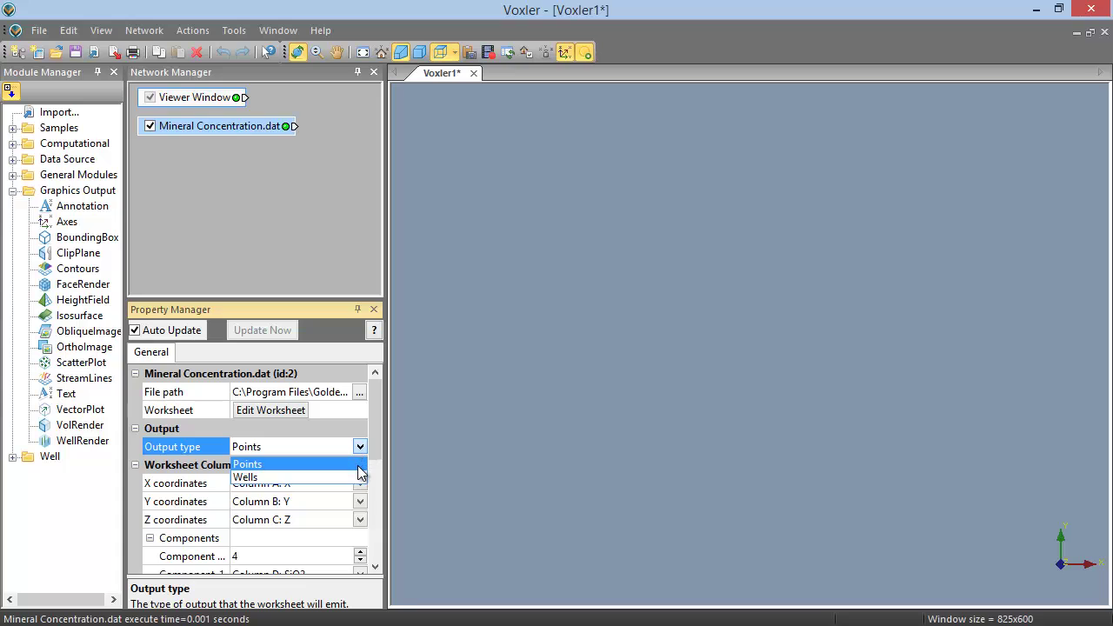
{"action": "left_click", "coordinate": [364, 466]}
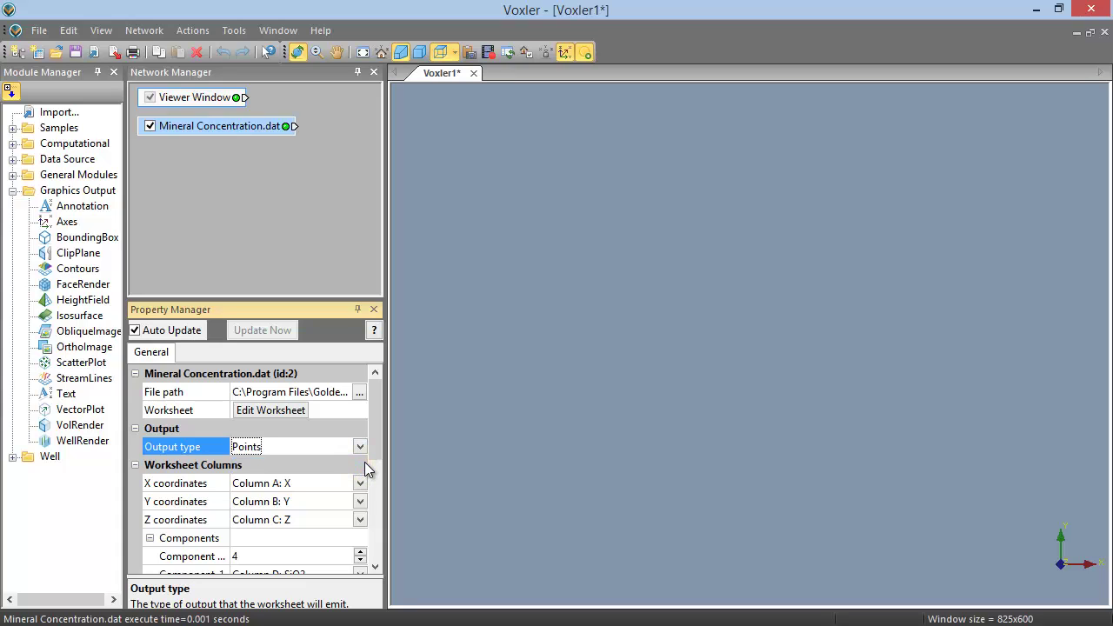
{"action": "scroll", "coordinate": [370, 486], "scroll_direction": "down", "scroll_amount": 2}
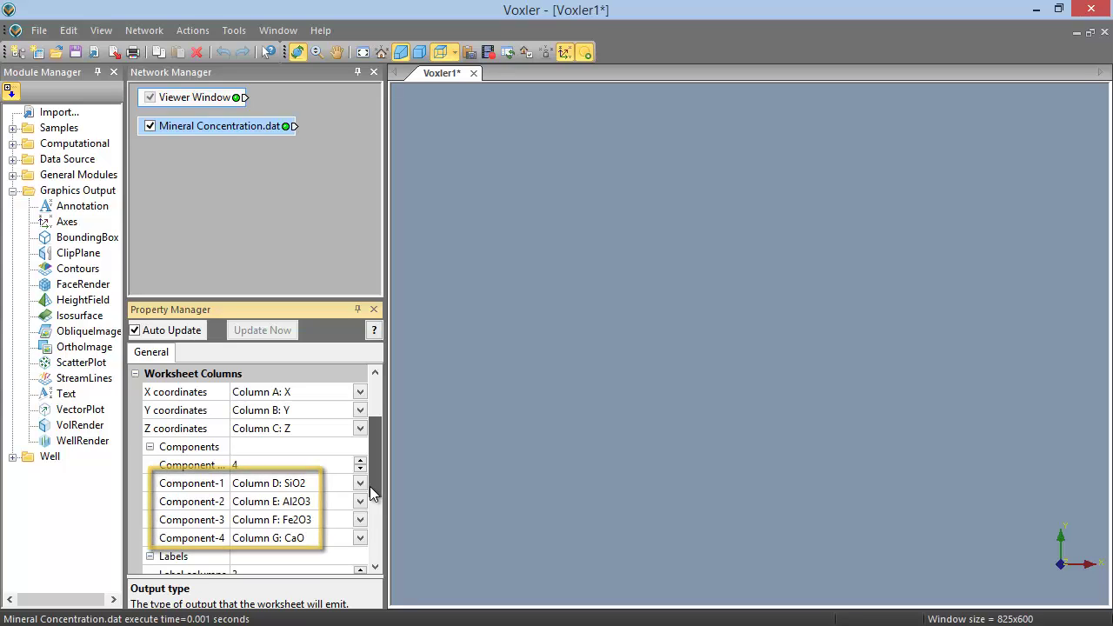
{"action": "scroll", "coordinate": [370, 490], "scroll_direction": "down", "scroll_amount": 1}
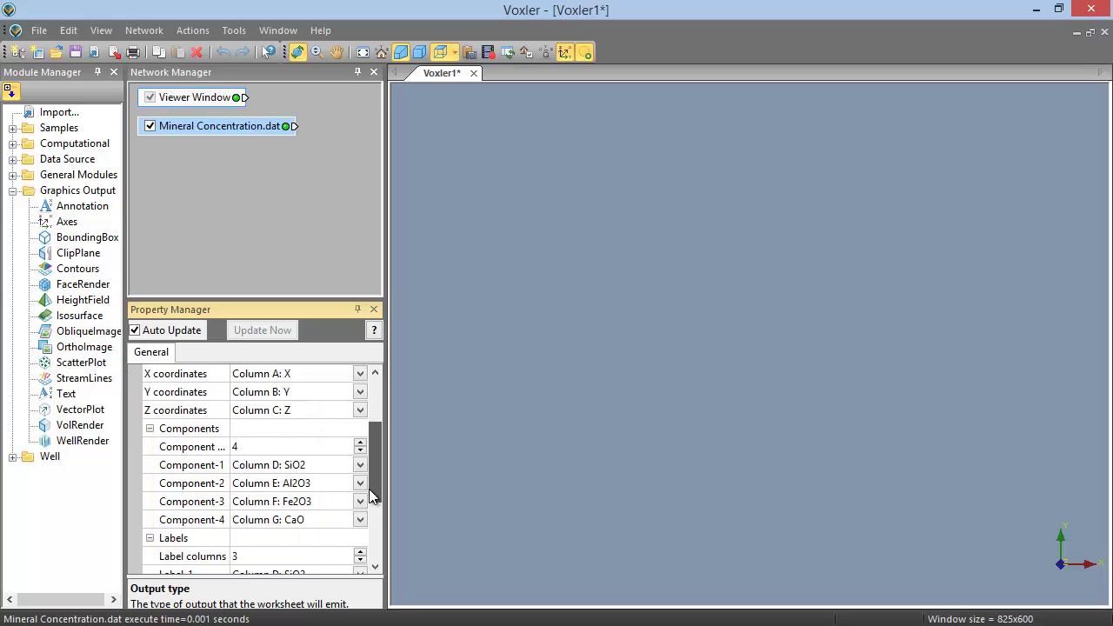
{"action": "scroll", "coordinate": [371, 495], "scroll_direction": "down", "scroll_amount": 6}
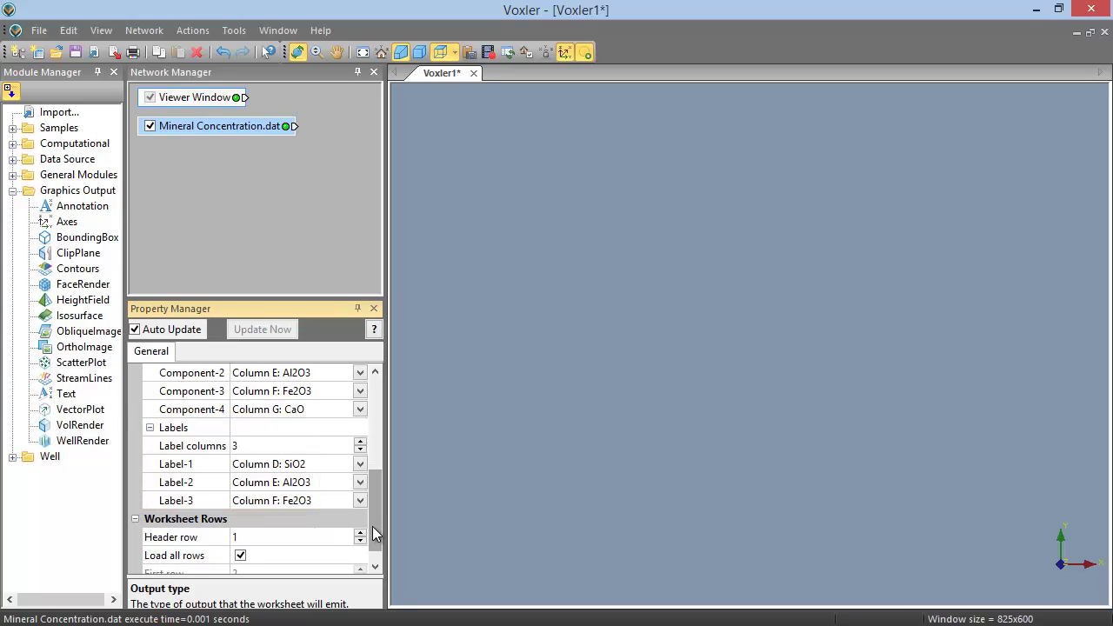
{"action": "left_click_drag", "start_coordinate": [375, 535], "coordinate": [373, 559]}
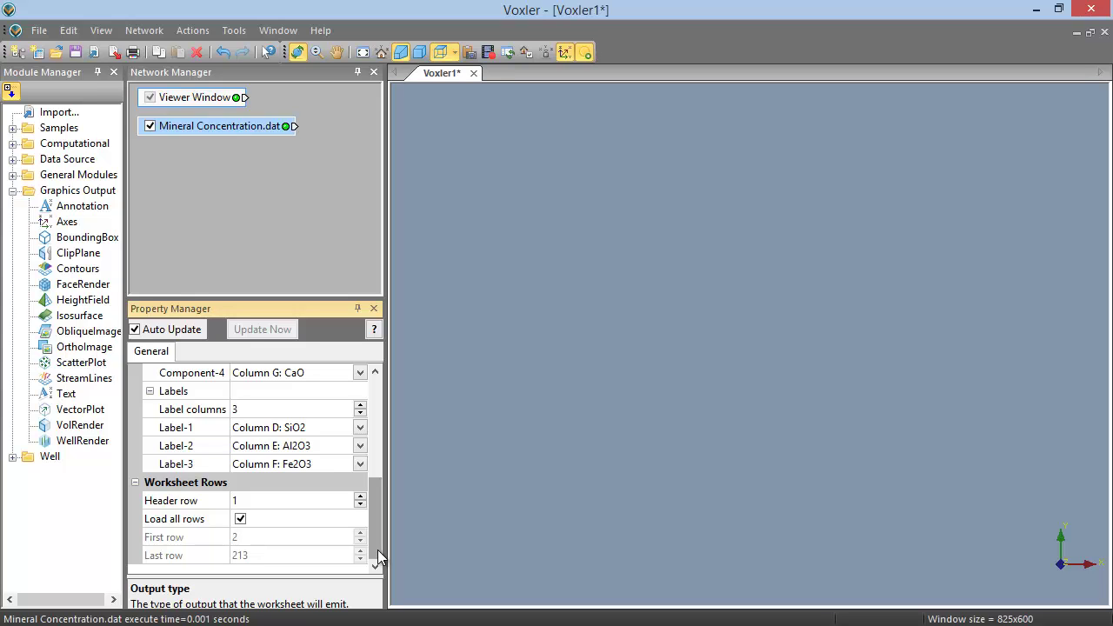
{"action": "left_click_drag", "start_coordinate": [377, 550], "coordinate": [373, 416]}
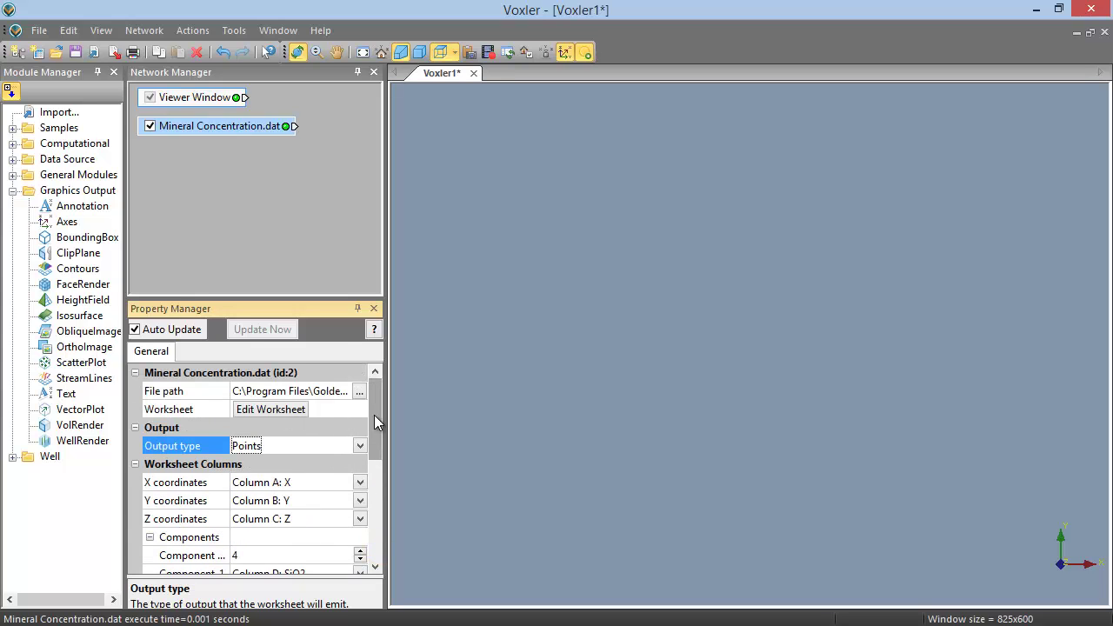
View the Mineral Concentration.dat worksheet, then return to the Voxler1 viewer.
{"action": "left_click", "coordinate": [287, 415]}
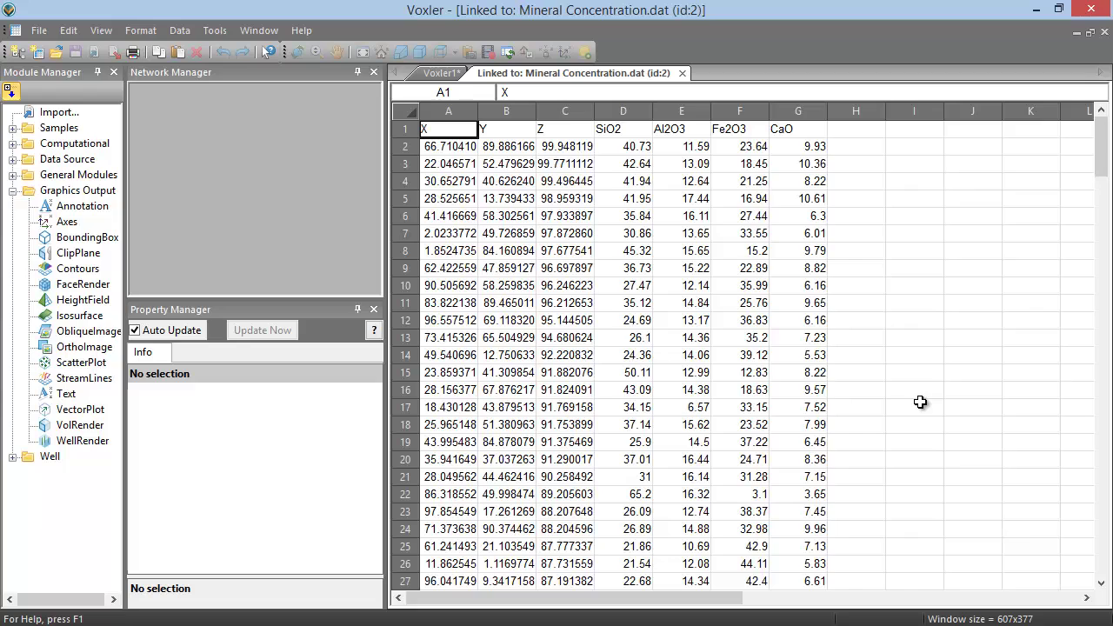
{"action": "left_click", "coordinate": [436, 74]}
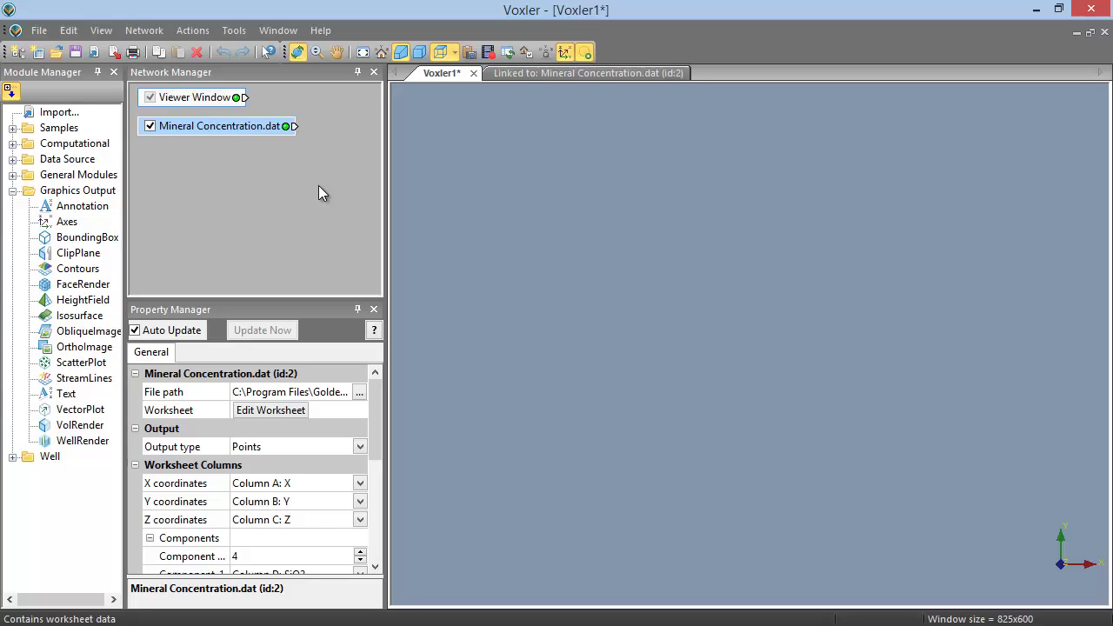
Attach a ScatterPlot graphics output to the Mineral Concentration.dat module.
{"action": "right_click", "coordinate": [253, 122]}
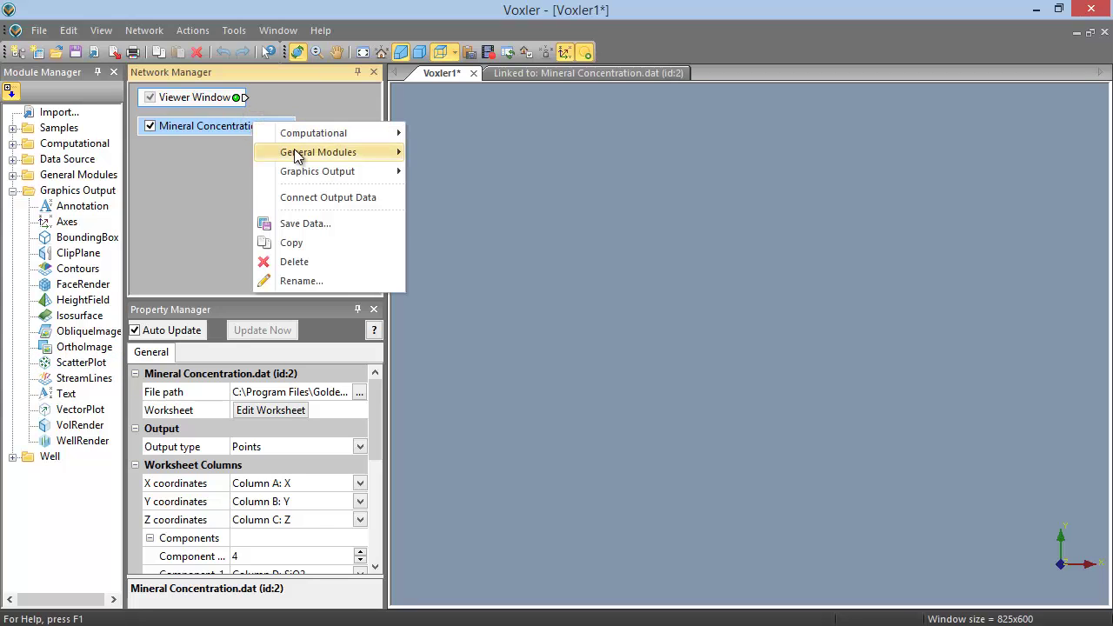
{"action": "mouse_move", "coordinate": [375, 173]}
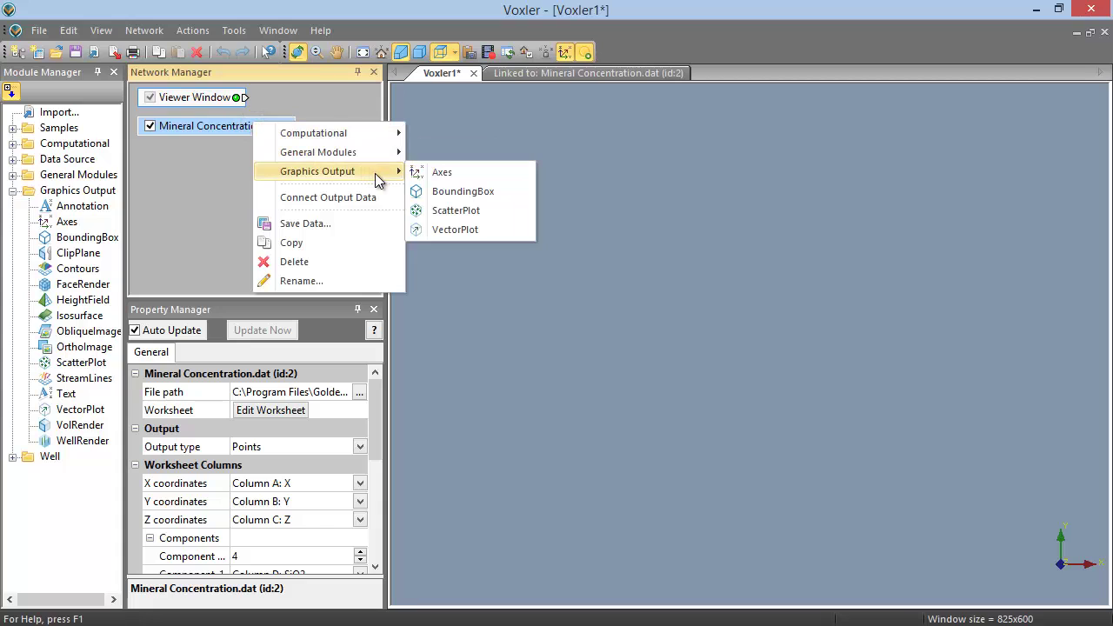
{"action": "left_click", "coordinate": [494, 215]}
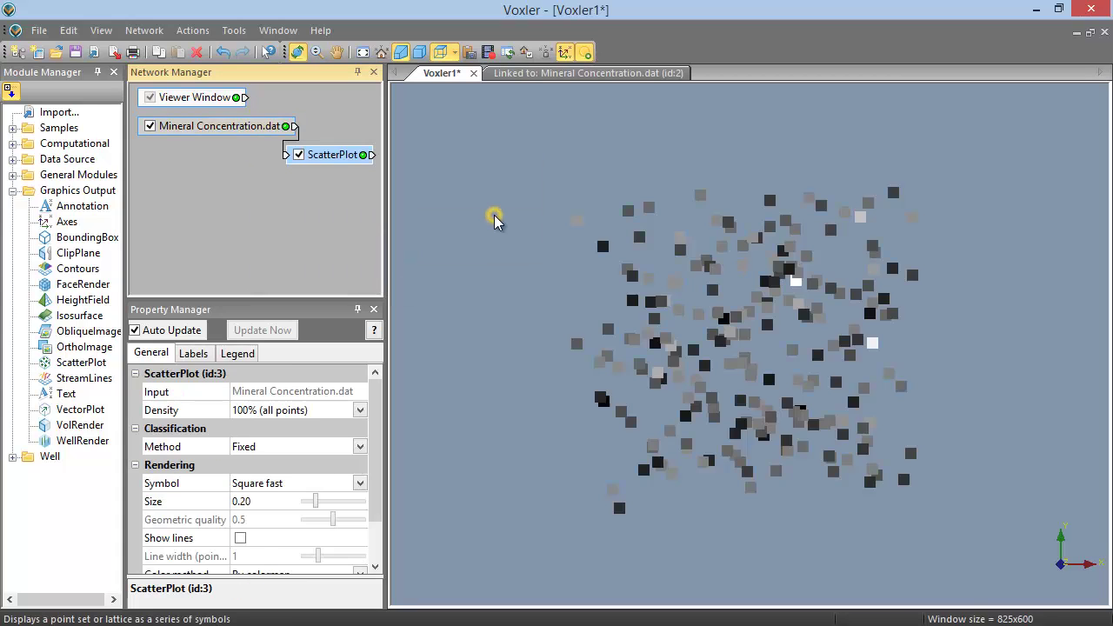
Set the scatter plot's classification method to Binning and bring up Edit Classes.
{"action": "left_click", "coordinate": [359, 447]}
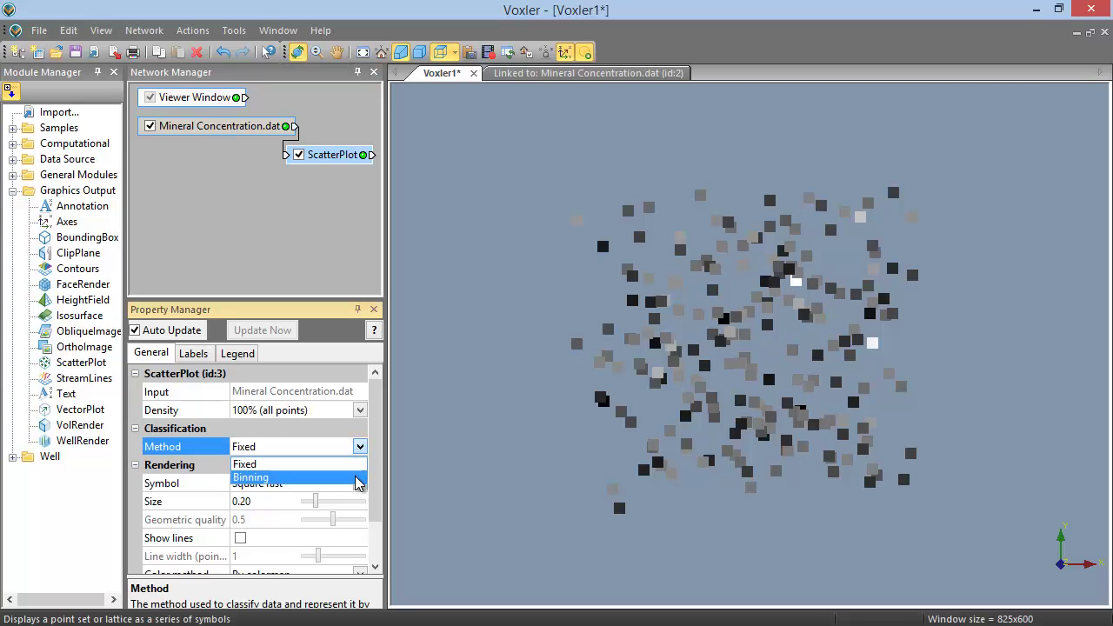
{"action": "left_click", "coordinate": [359, 478]}
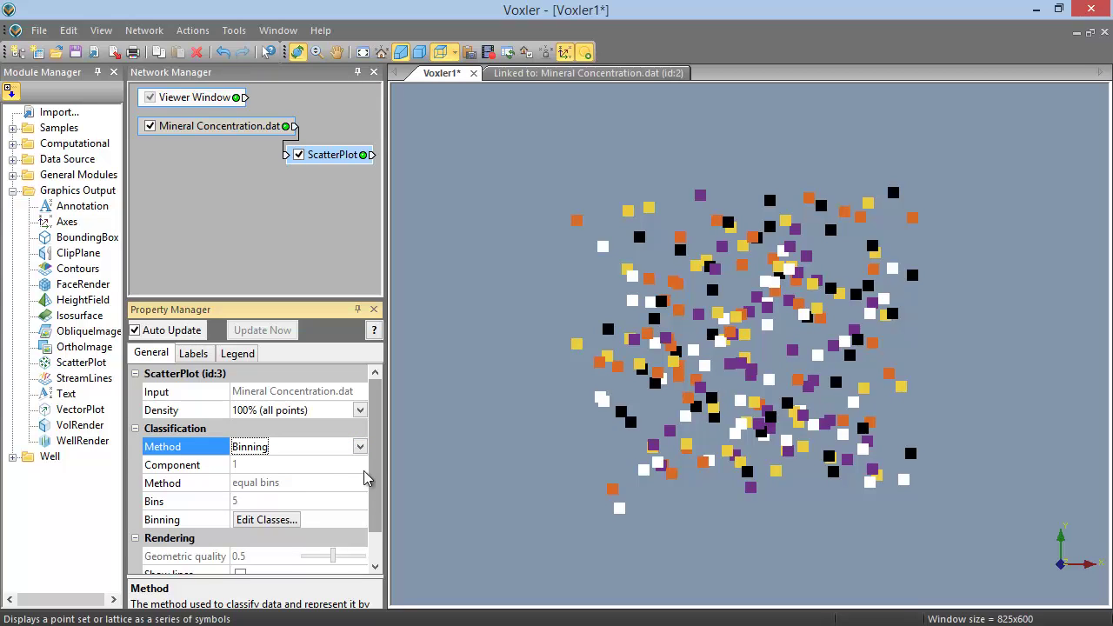
{"action": "left_click", "coordinate": [298, 522]}
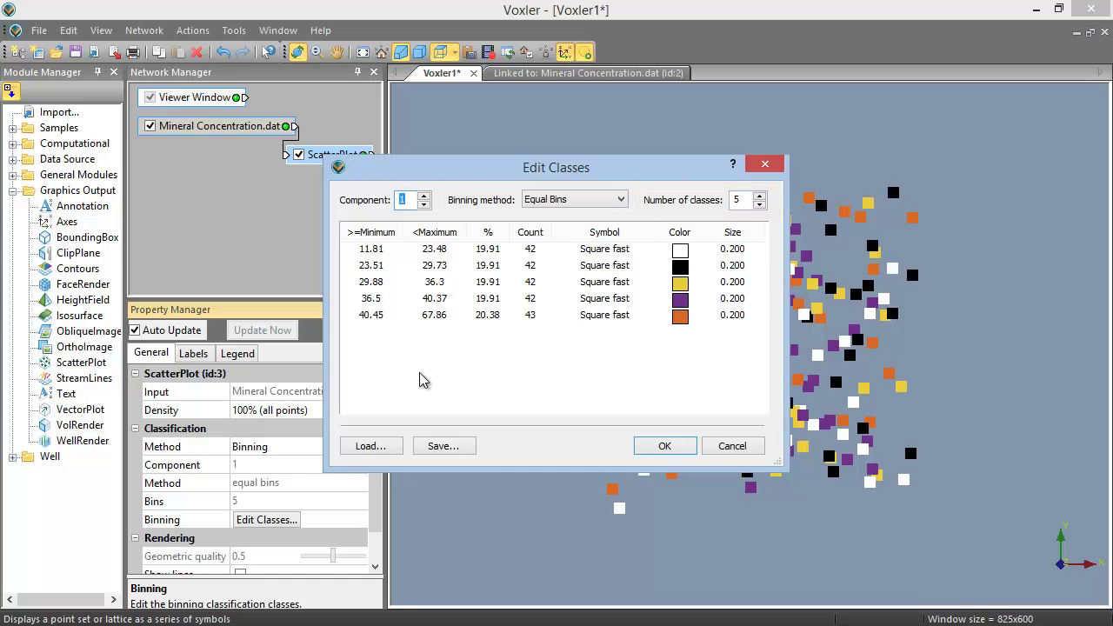
Make the lowest class (11.81–23.48) white 3D Cubes of size 0.3 and apply.
{"action": "double_click", "coordinate": [413, 252]}
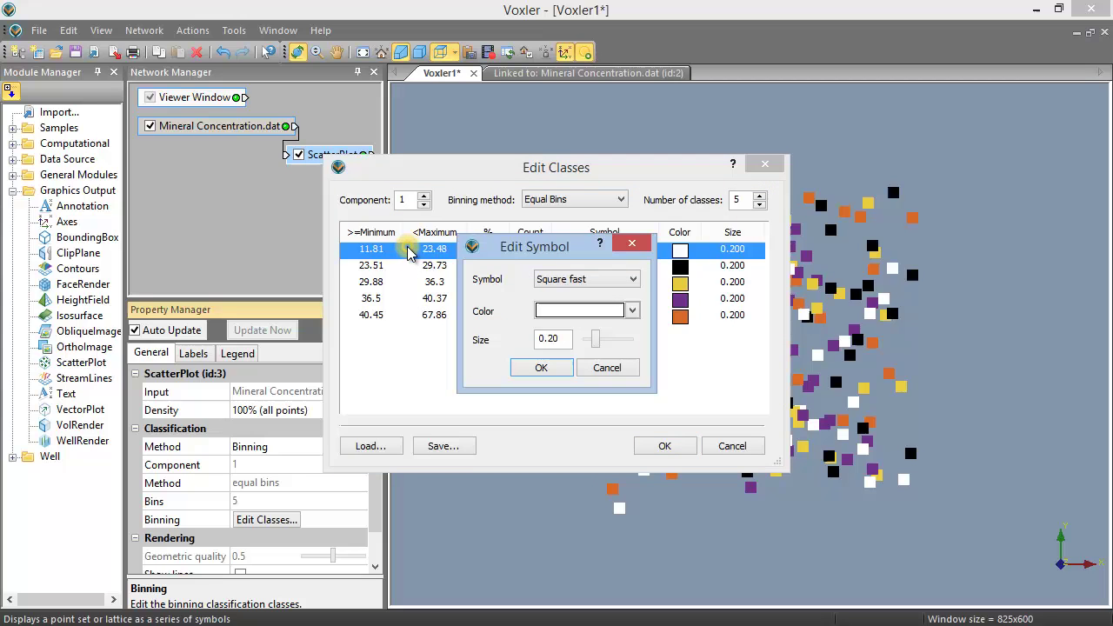
{"action": "left_click", "coordinate": [632, 279]}
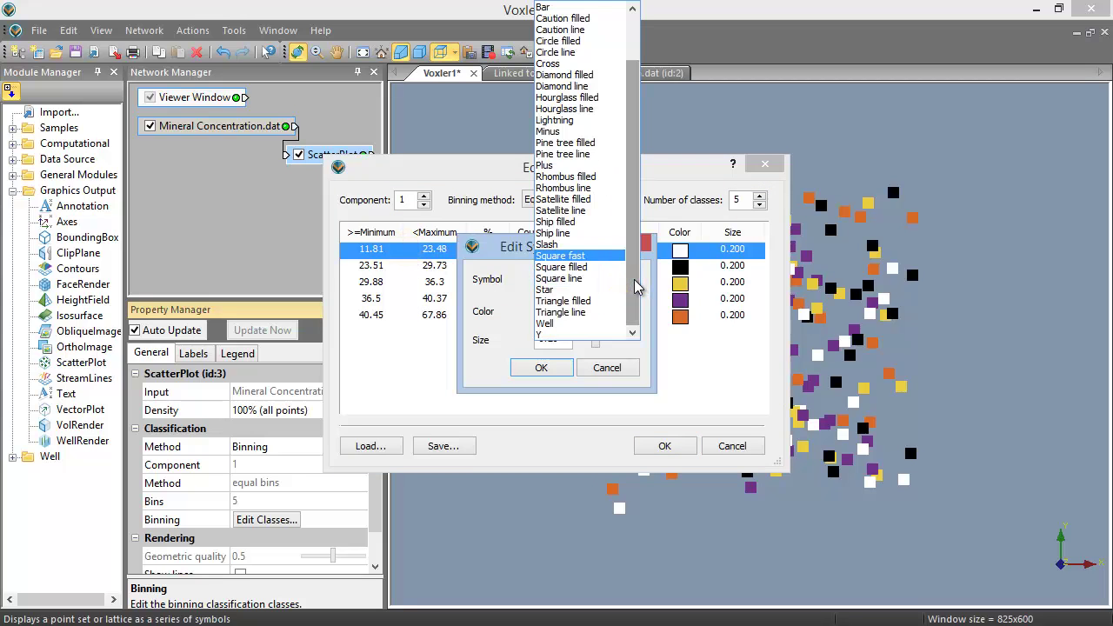
{"action": "scroll", "coordinate": [606, 119], "scroll_direction": "up", "scroll_amount": 2}
{"action": "left_click", "coordinate": [581, 18]}
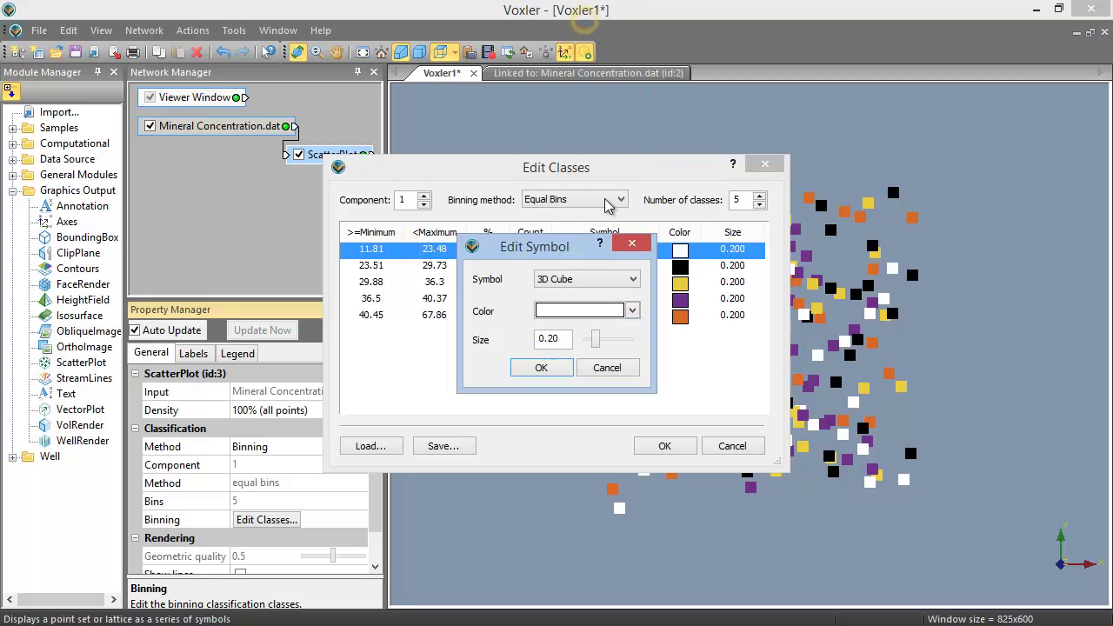
{"action": "left_click", "coordinate": [633, 311]}
{"action": "left_click", "coordinate": [558, 345]}
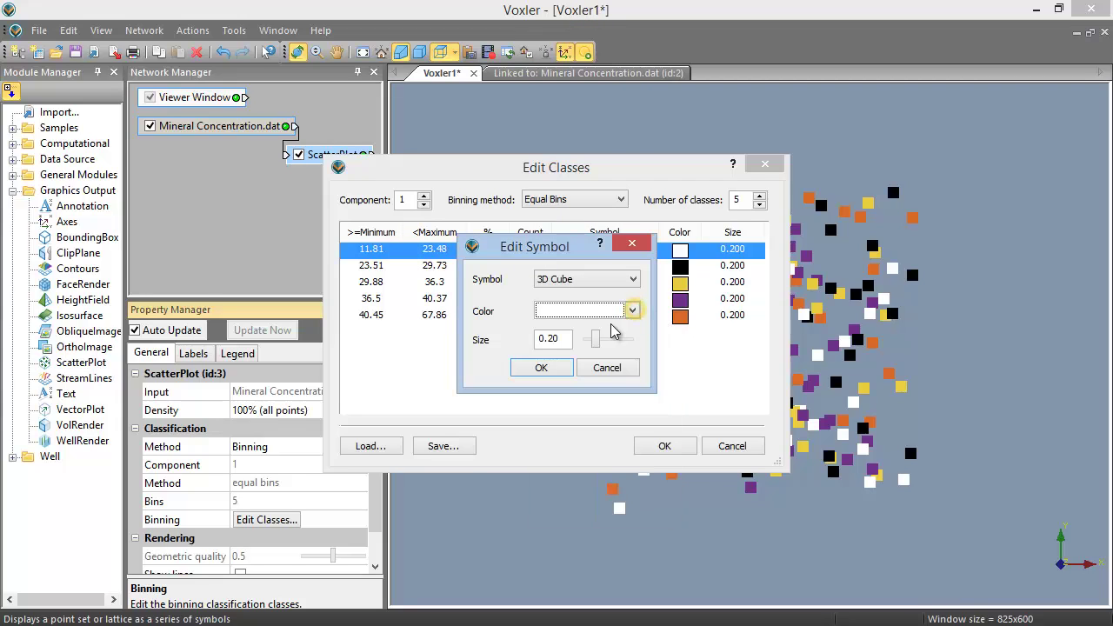
{"action": "left_click", "coordinate": [553, 341]}
{"action": "key", "text": "BackSpace"}
{"action": "type", "text": "3"}
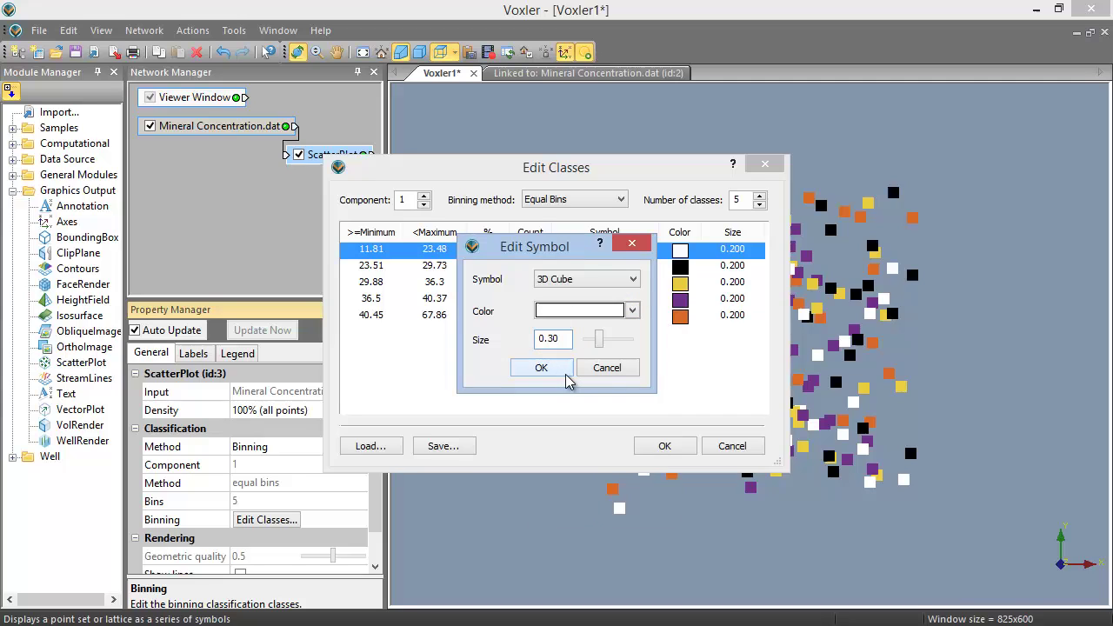
{"action": "left_click", "coordinate": [567, 376]}
{"action": "left_click", "coordinate": [665, 446]}
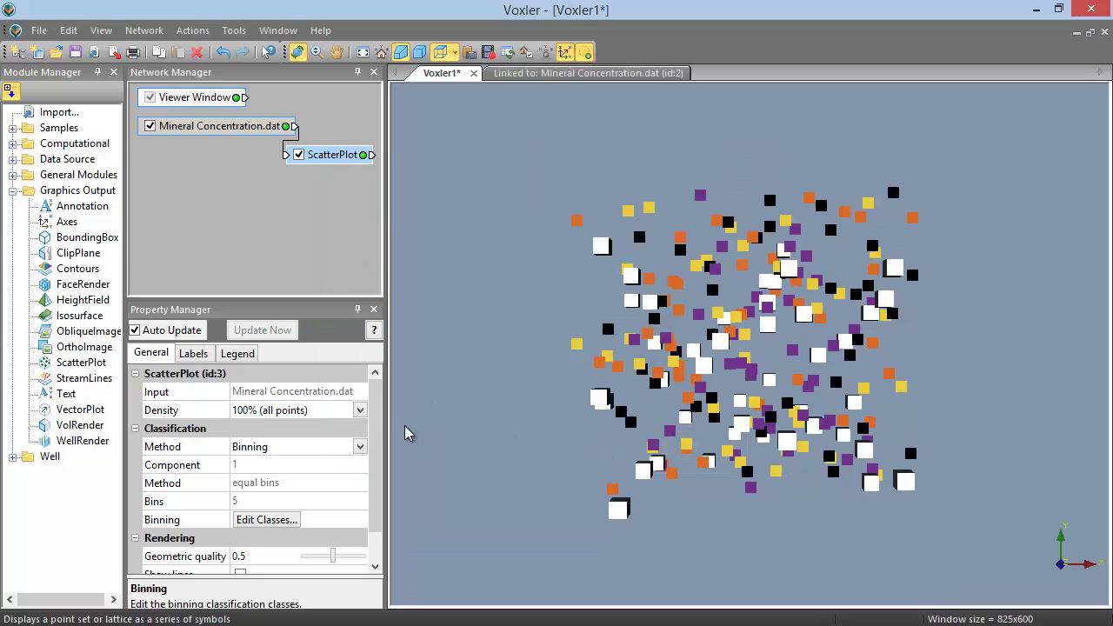
Switch classification to Fixed and set geometric quality to 0.6.
{"action": "left_click", "coordinate": [360, 447]}
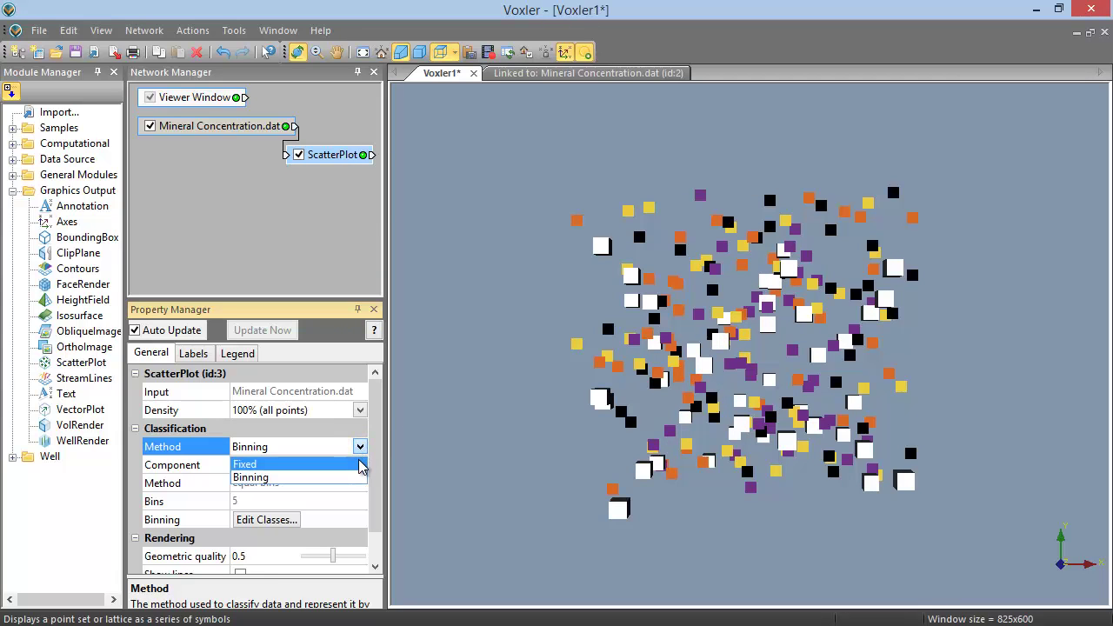
{"action": "left_click", "coordinate": [359, 466]}
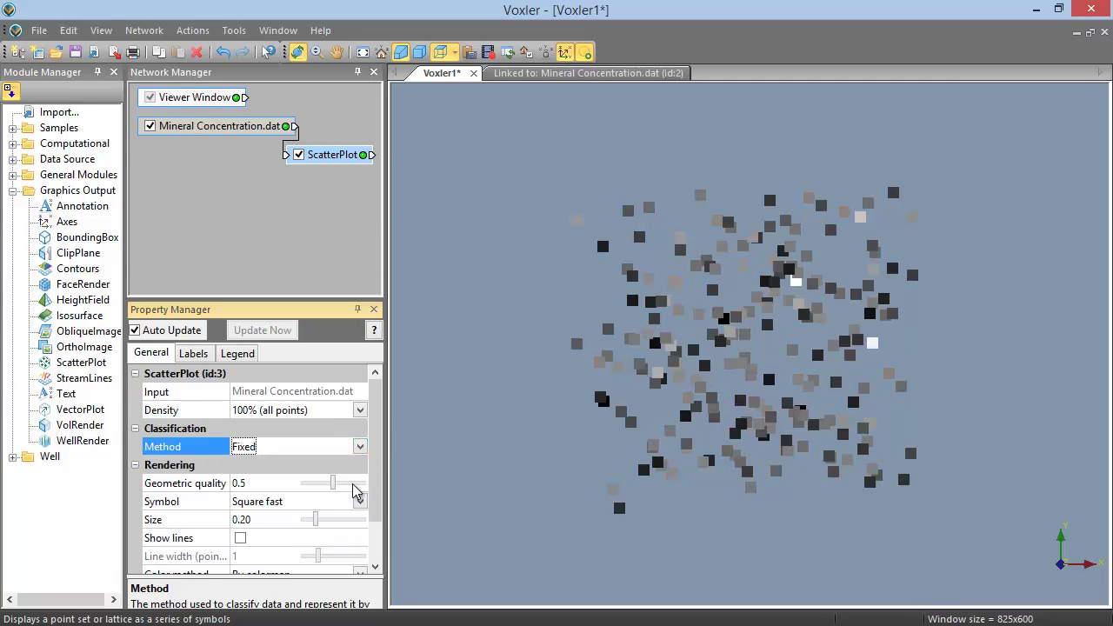
{"action": "left_click_drag", "start_coordinate": [377, 486], "coordinate": [375, 534]}
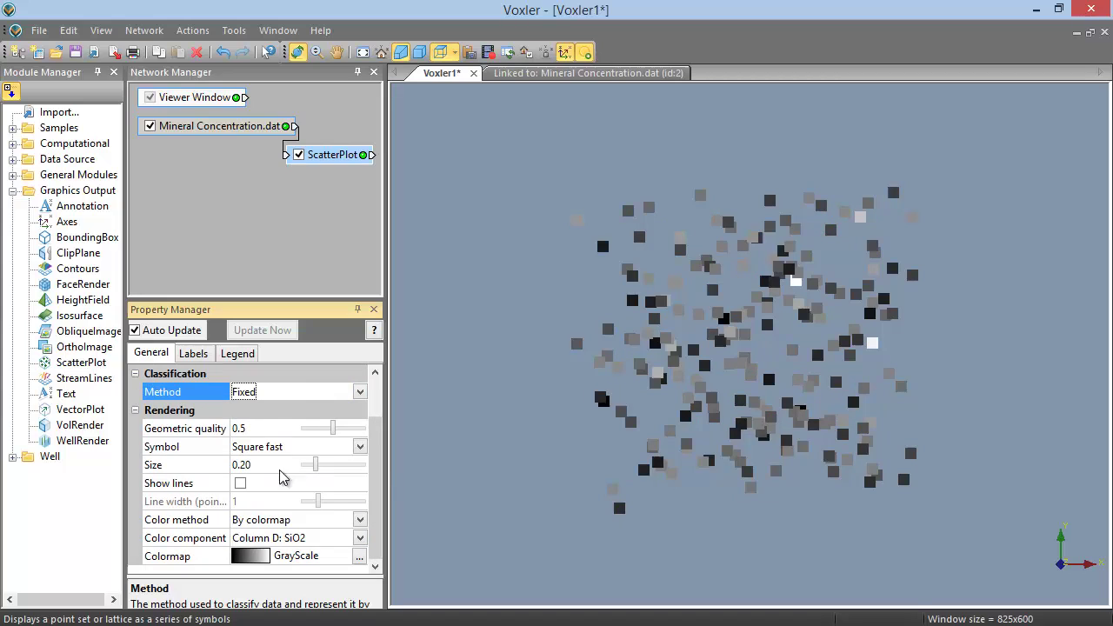
{"action": "left_click", "coordinate": [271, 429]}
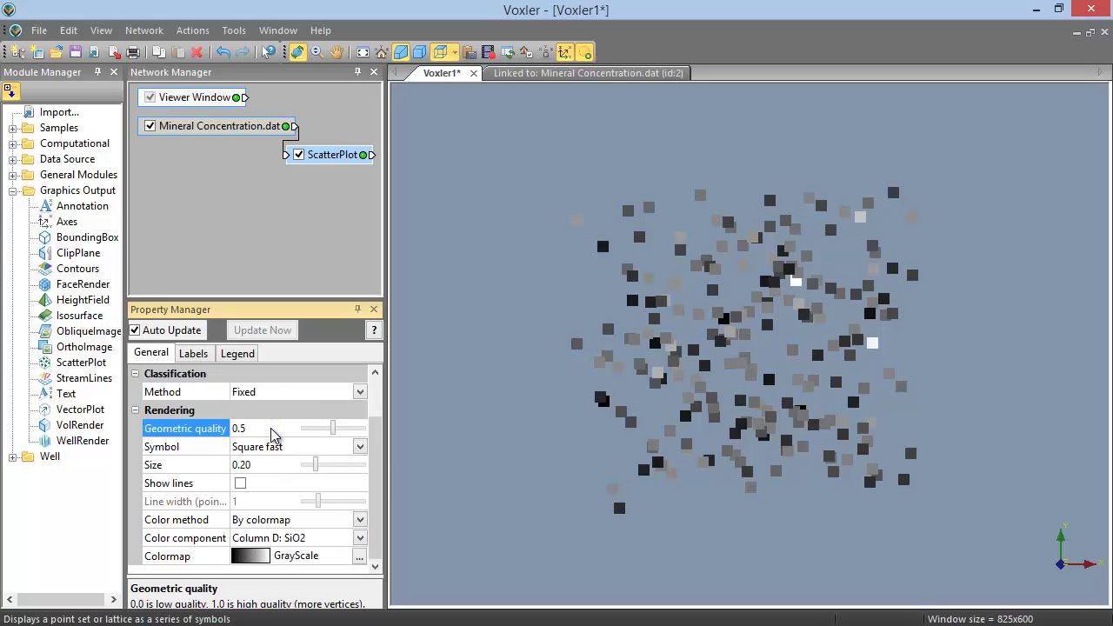
{"action": "key", "text": "BackSpace"}
{"action": "type", "text": "6"}
{"action": "key", "text": "Return"}
Draw every point as a 3D Sphere of size 0.15.
{"action": "left_click", "coordinate": [273, 449]}
{"action": "left_click_drag", "start_coordinate": [356, 409], "coordinate": [352, 327]}
{"action": "left_click", "coordinate": [261, 311]}
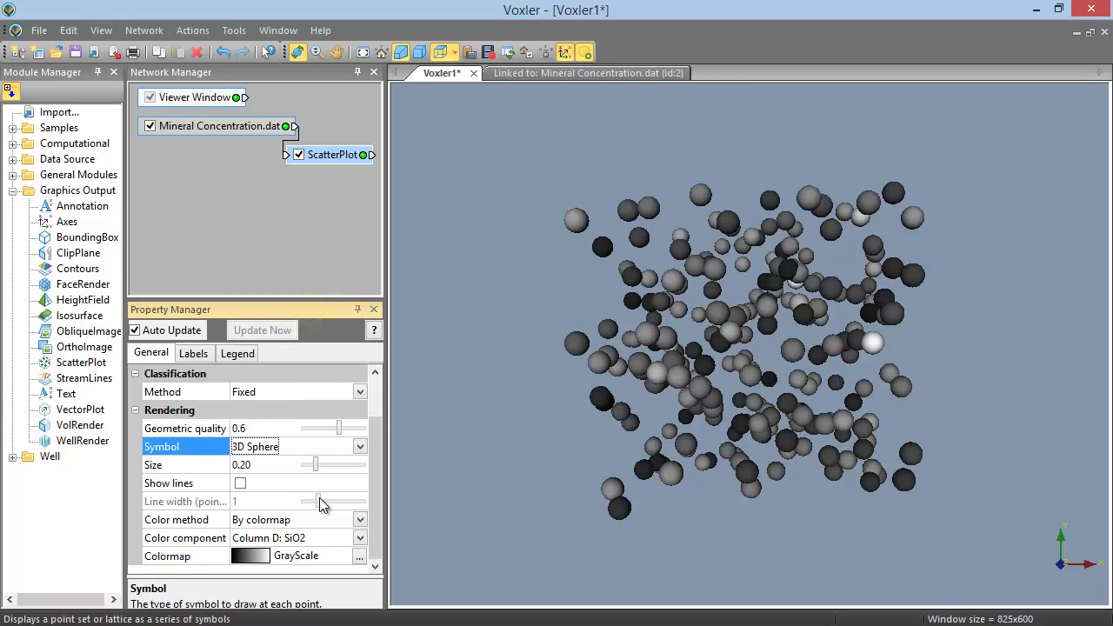
{"action": "left_click", "coordinate": [246, 465]}
{"action": "key", "text": "BackSpace"}
{"action": "key", "text": "BackSpace"}
{"action": "type", "text": "15"}
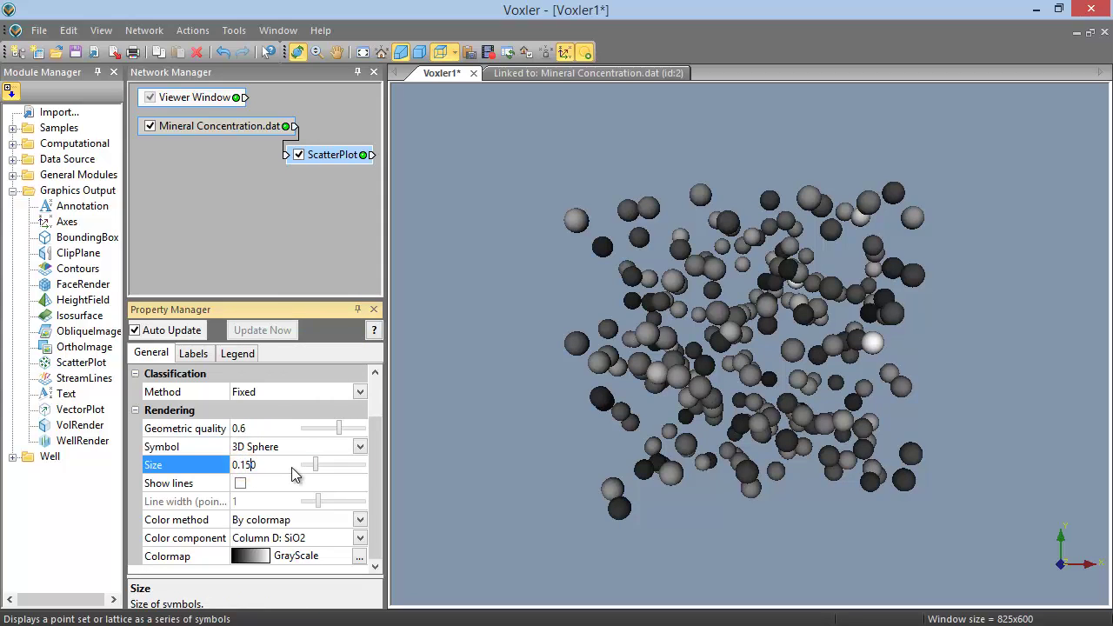
{"action": "key", "text": "Return"}
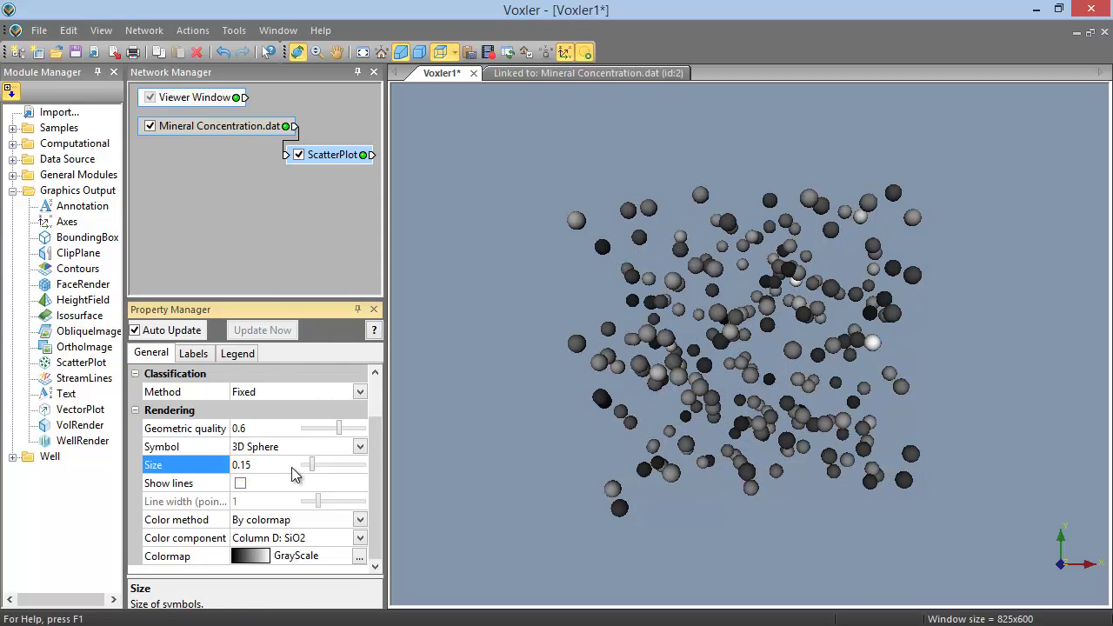
{"action": "left_click", "coordinate": [360, 520]}
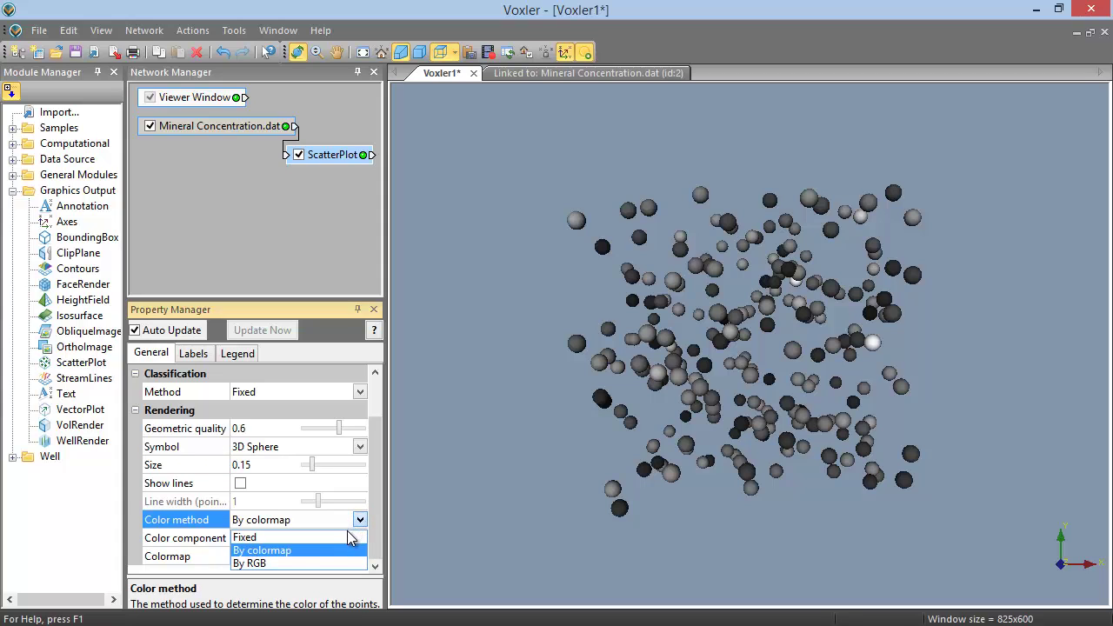
Try a single fixed red colour for all spheres.
{"action": "left_click", "coordinate": [351, 537]}
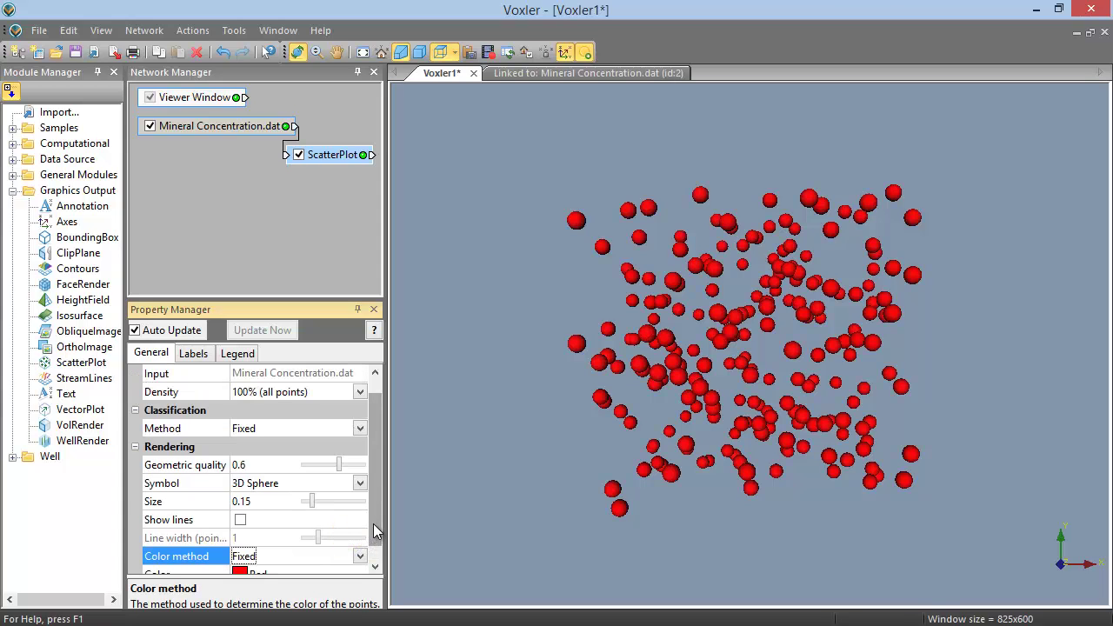
{"action": "scroll", "coordinate": [374, 528], "scroll_direction": "down", "scroll_amount": 1}
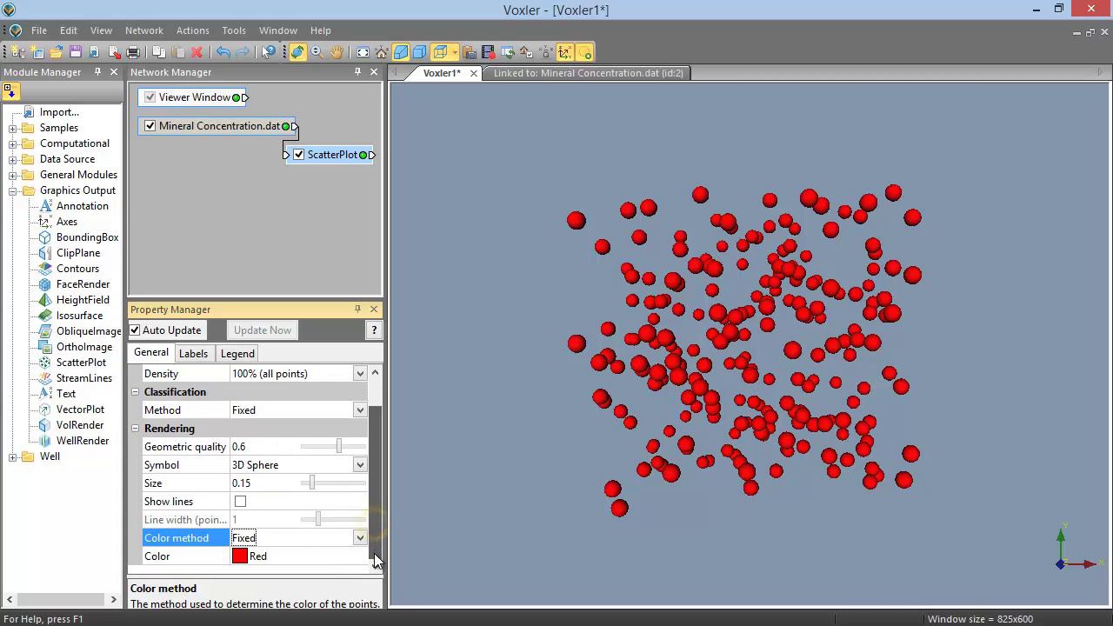
{"action": "left_click", "coordinate": [258, 561]}
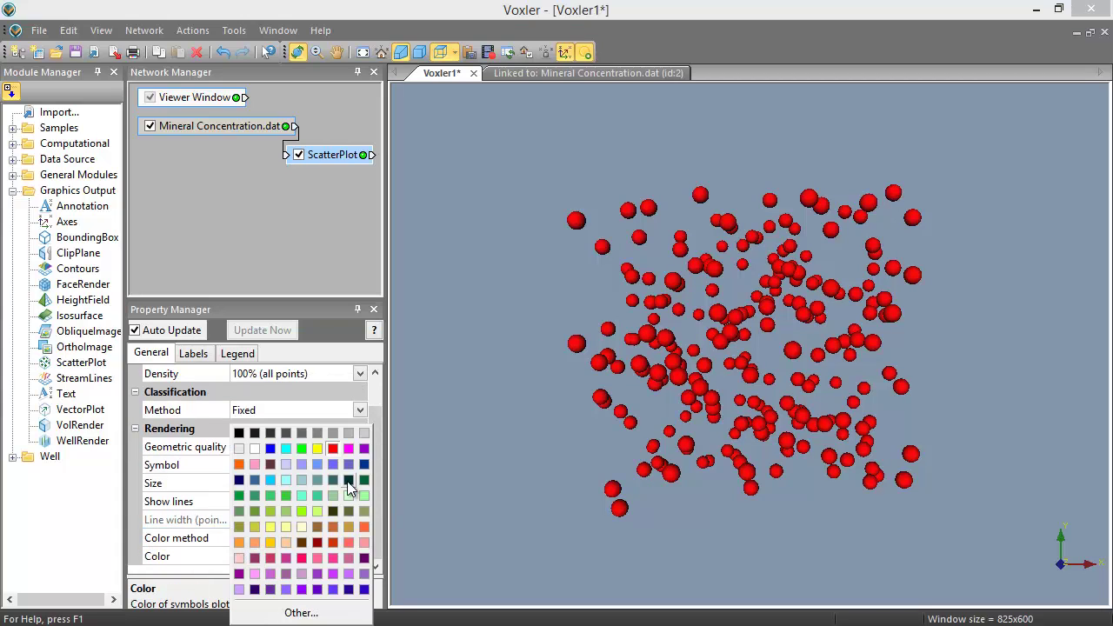
{"action": "left_click", "coordinate": [332, 448]}
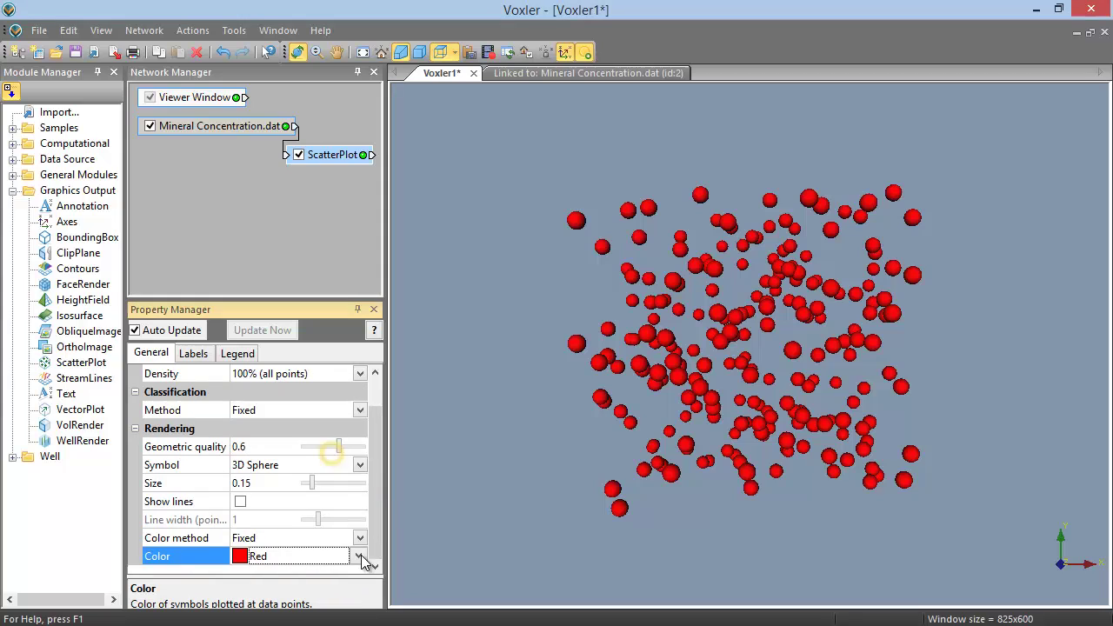
Colour the spheres by colormap on Column E: Al2O3 using the Heat colormap.
{"action": "left_click", "coordinate": [359, 537]}
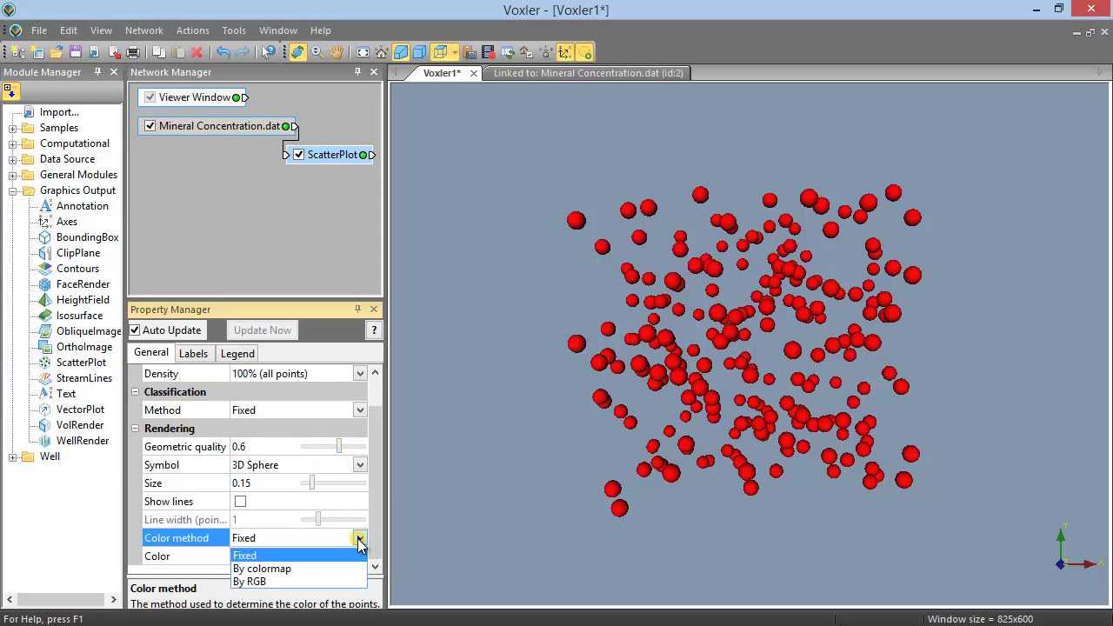
{"action": "left_click", "coordinate": [352, 569]}
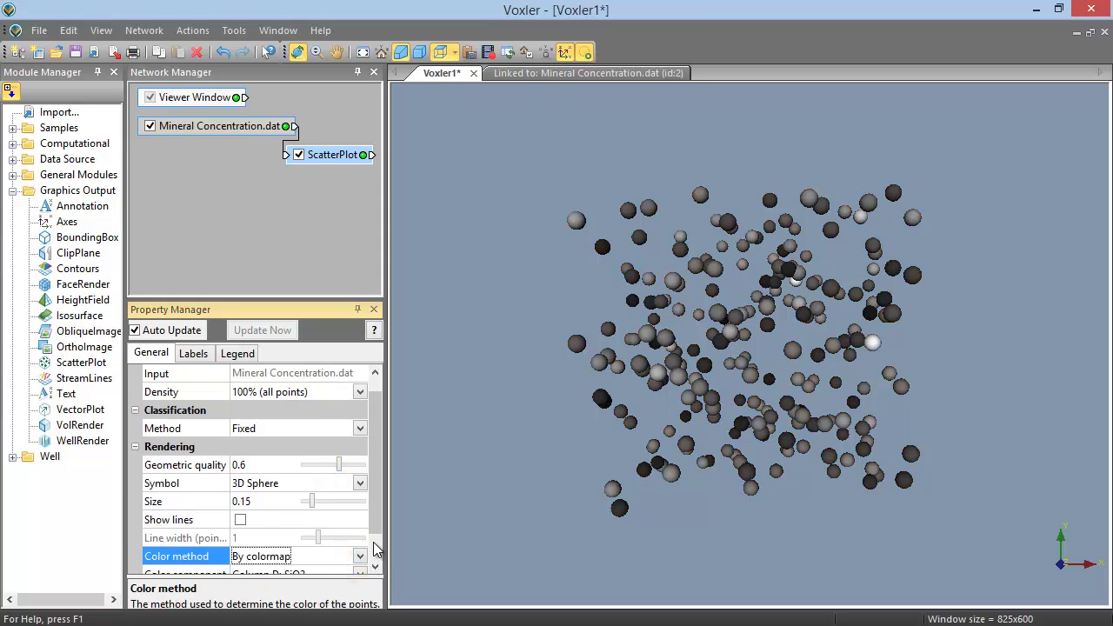
{"action": "left_click_drag", "start_coordinate": [374, 528], "coordinate": [374, 565]}
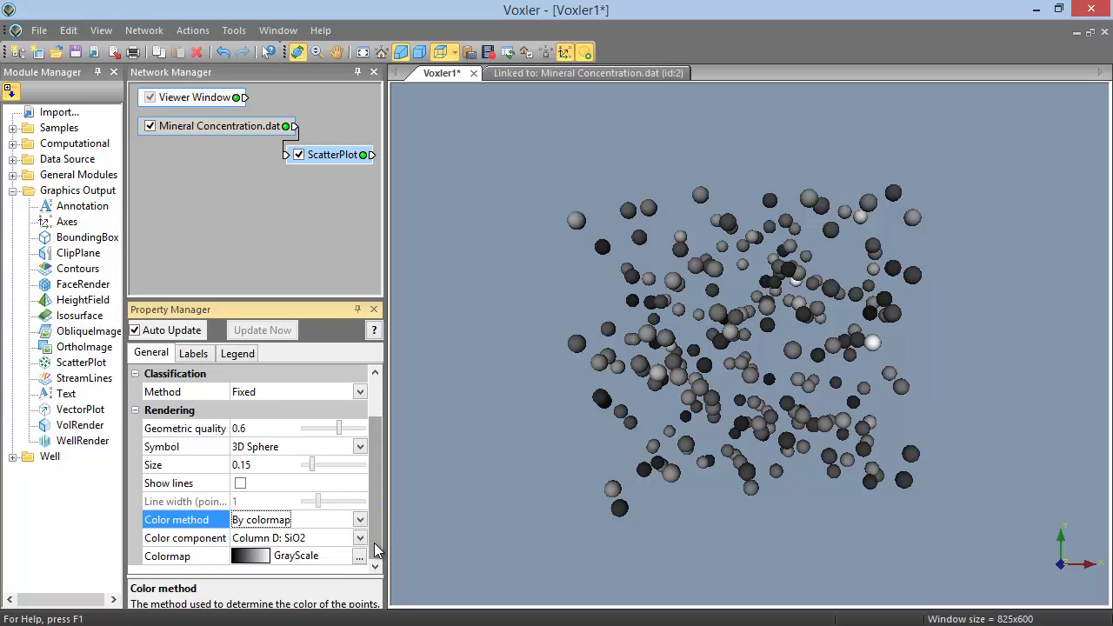
{"action": "left_click", "coordinate": [359, 537]}
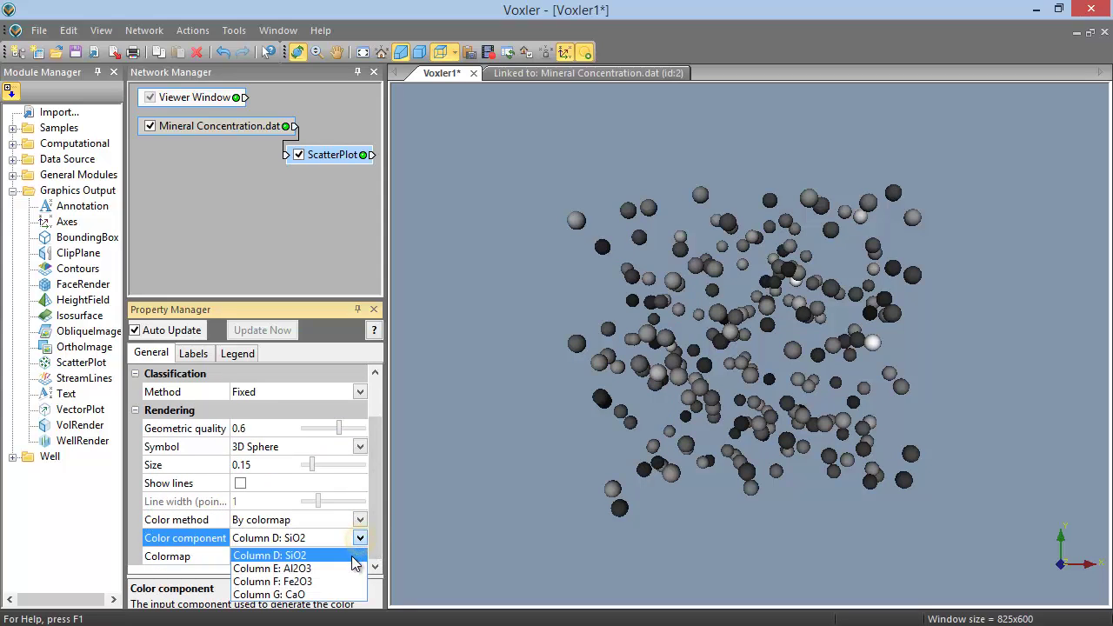
{"action": "left_click", "coordinate": [352, 569]}
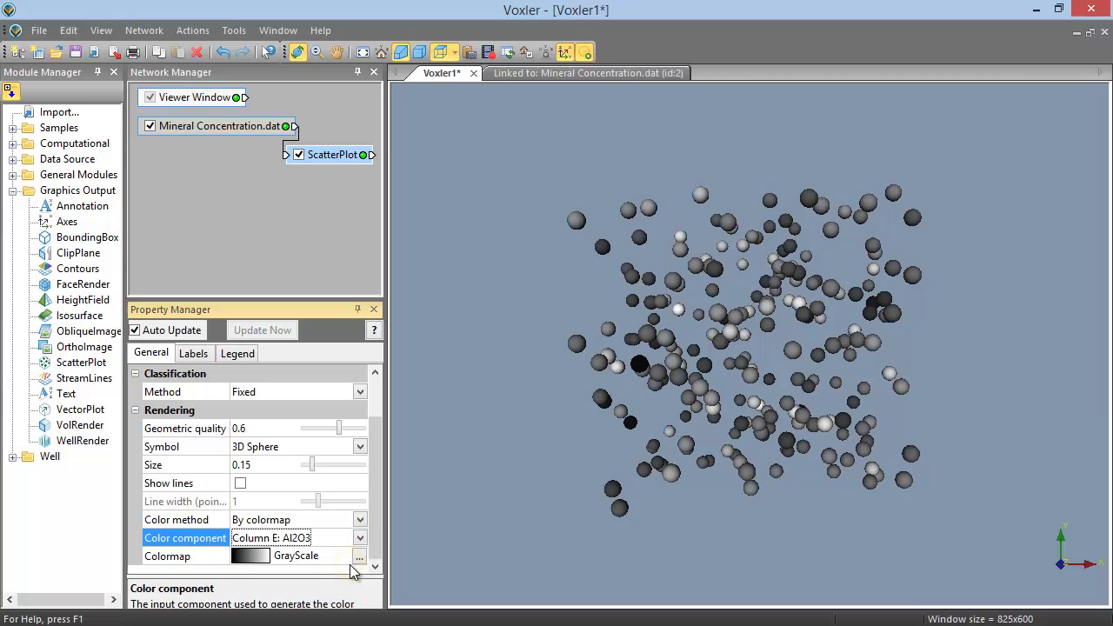
{"action": "left_click", "coordinate": [305, 559]}
{"action": "left_click_drag", "start_coordinate": [374, 508], "coordinate": [374, 539]}
{"action": "left_click", "coordinate": [277, 567]}
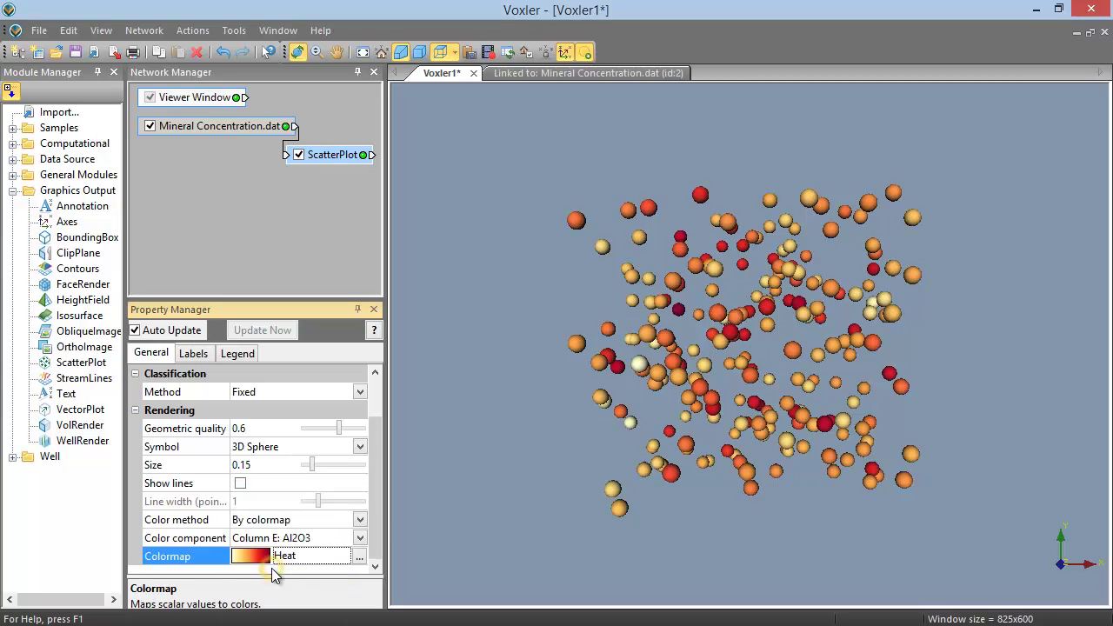
Set the colour method to By RGB with a 0 - 255 (byte) colour range.
{"action": "left_click", "coordinate": [359, 521]}
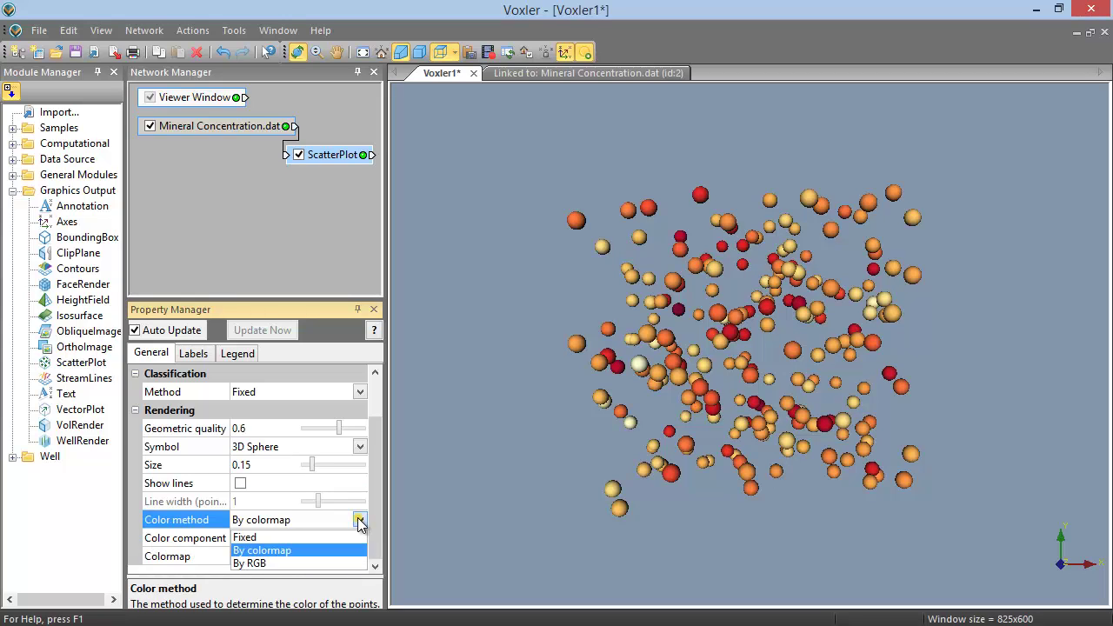
{"action": "left_click", "coordinate": [346, 564]}
{"action": "scroll", "coordinate": [357, 574], "scroll_direction": "down", "scroll_amount": 3}
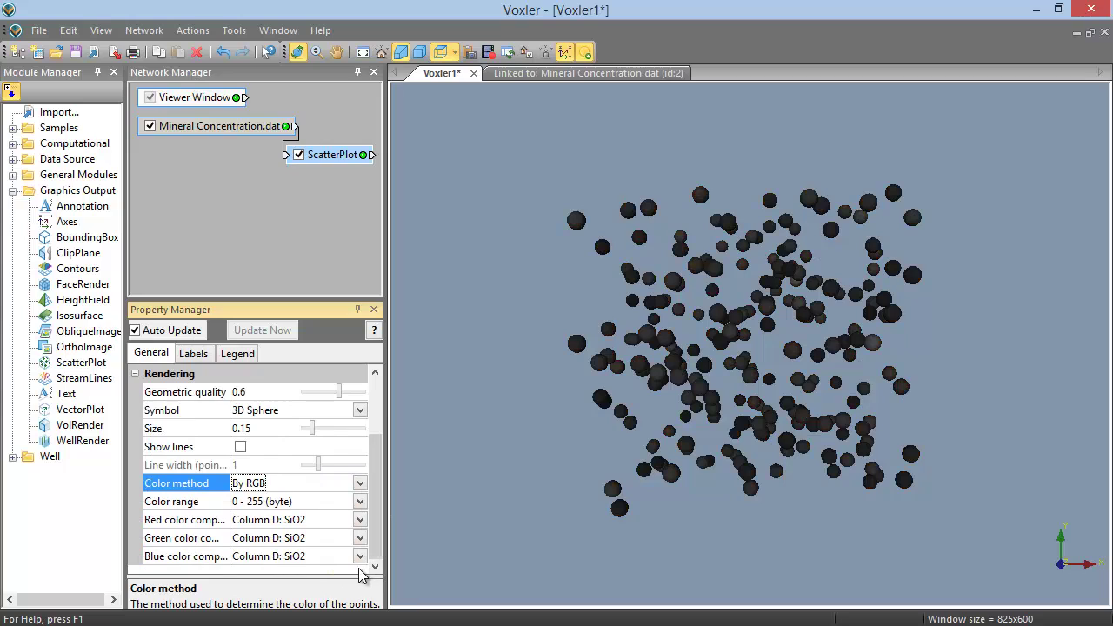
{"action": "left_click", "coordinate": [313, 502]}
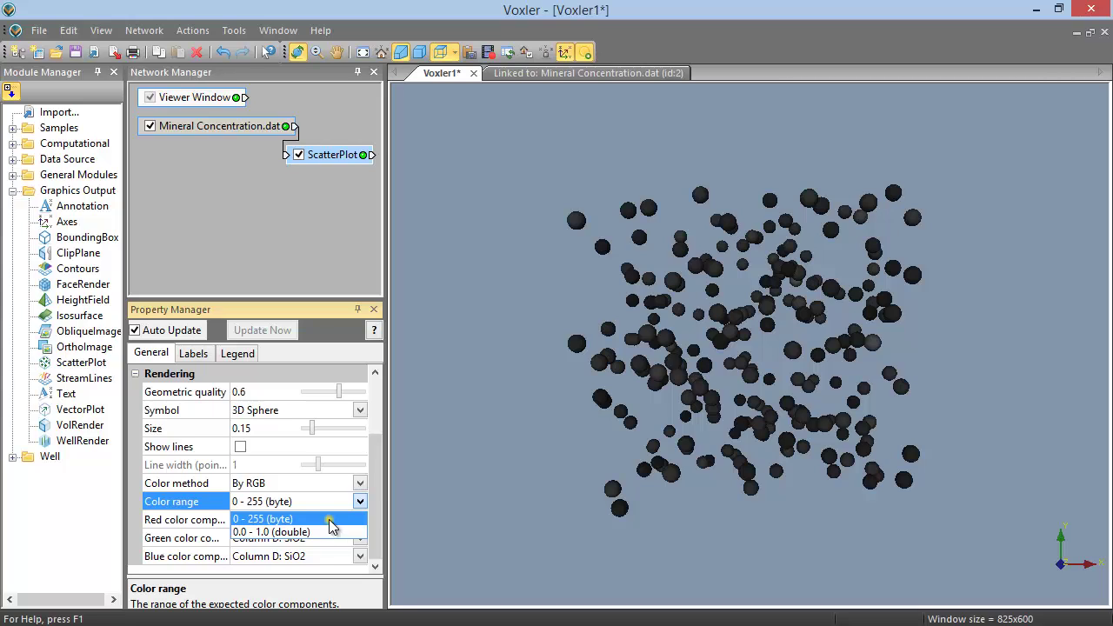
{"action": "left_click", "coordinate": [331, 522]}
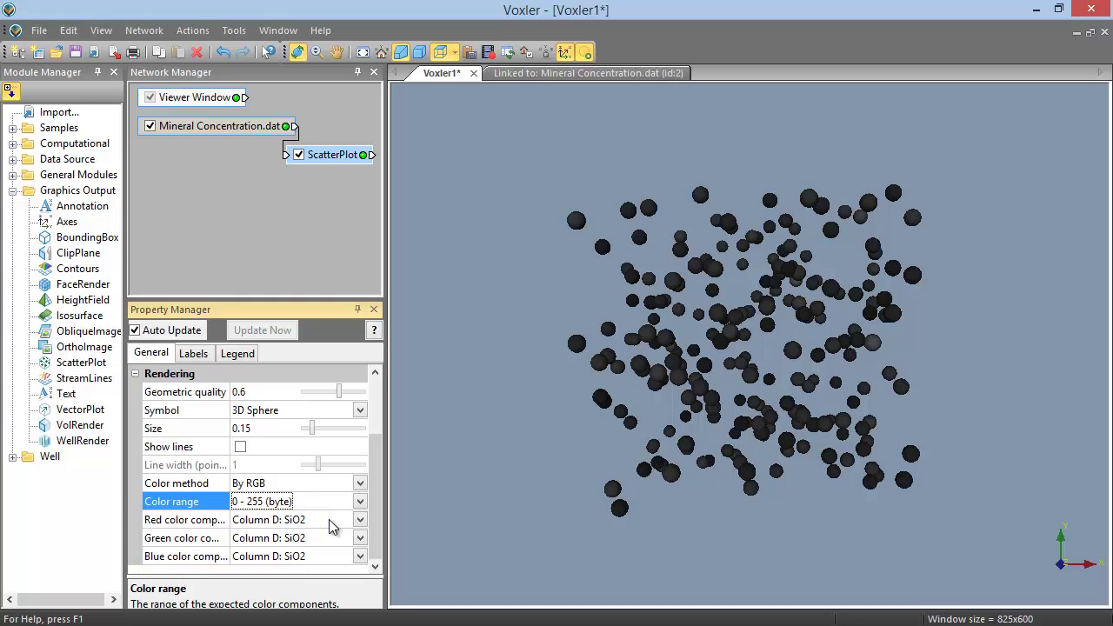
Paste the R, G, B data into worksheet columns H–J.
{"action": "left_click", "coordinate": [590, 73]}
{"action": "left_click_drag", "start_coordinate": [857, 111], "coordinate": [969, 110]}
{"action": "right_click", "coordinate": [848, 112]}
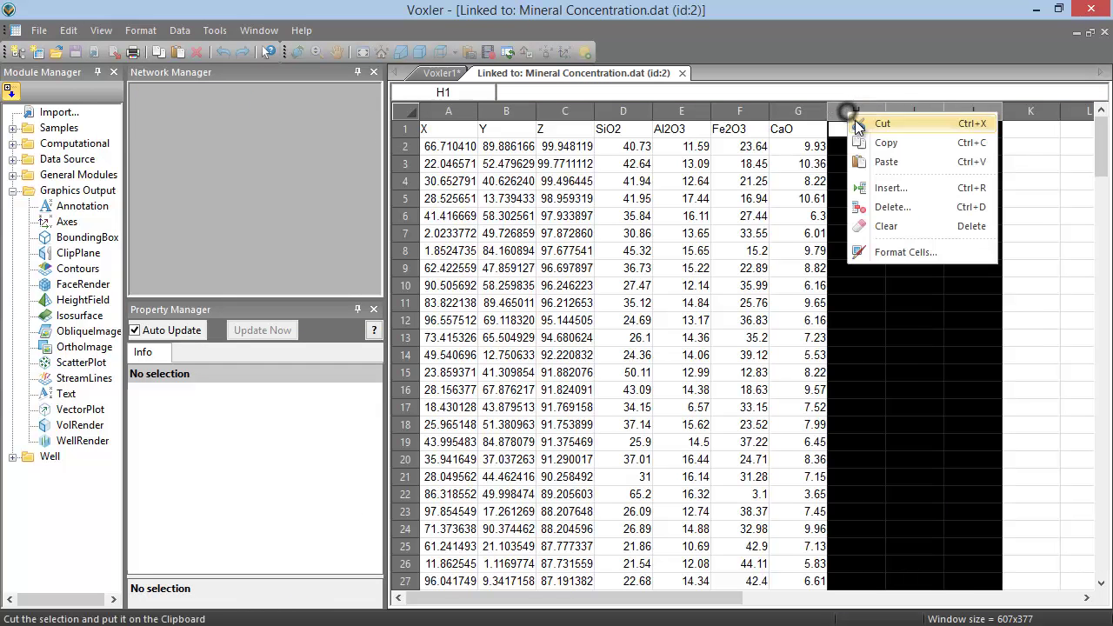
{"action": "left_click", "coordinate": [880, 160]}
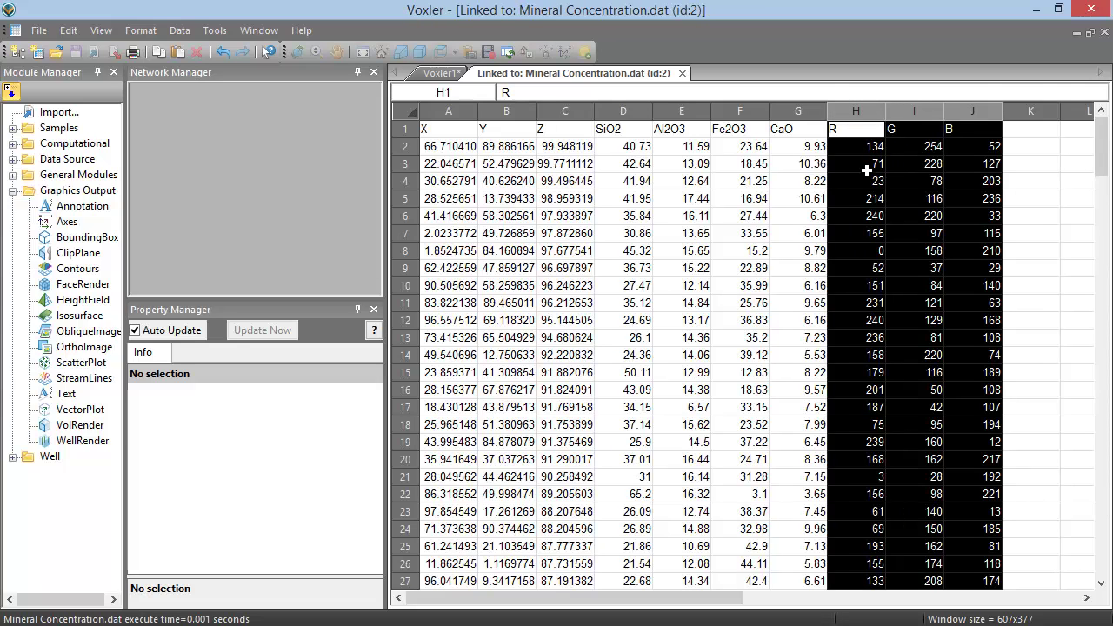
Set the data module to 7 components, assigning Columns H: R, I: G, J: B to components 5–7.
{"action": "left_click", "coordinate": [437, 75]}
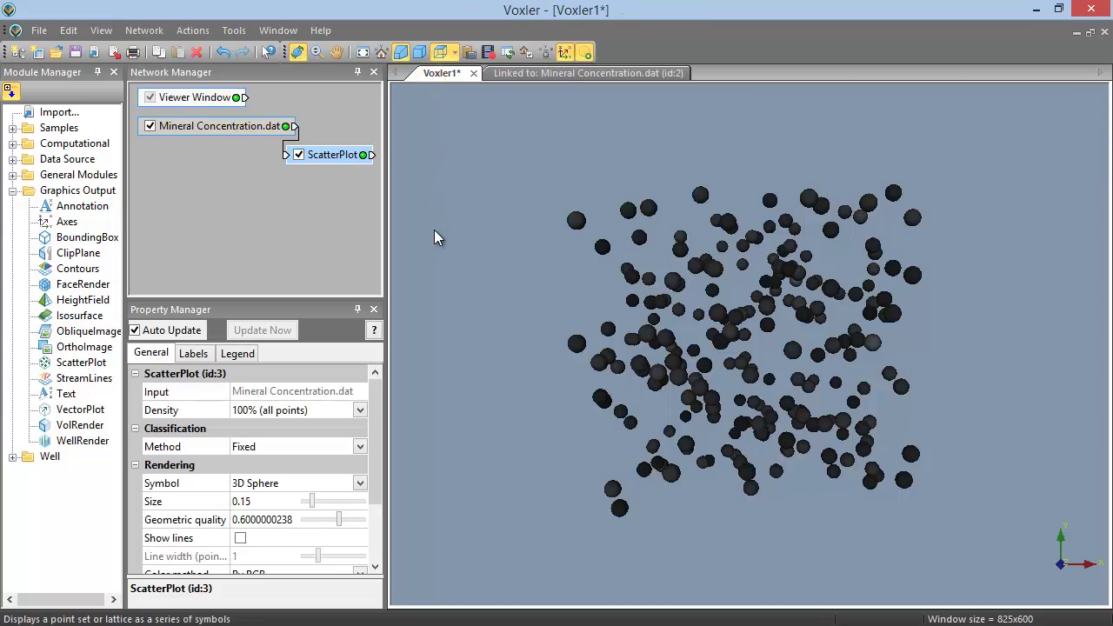
{"action": "left_click", "coordinate": [208, 127]}
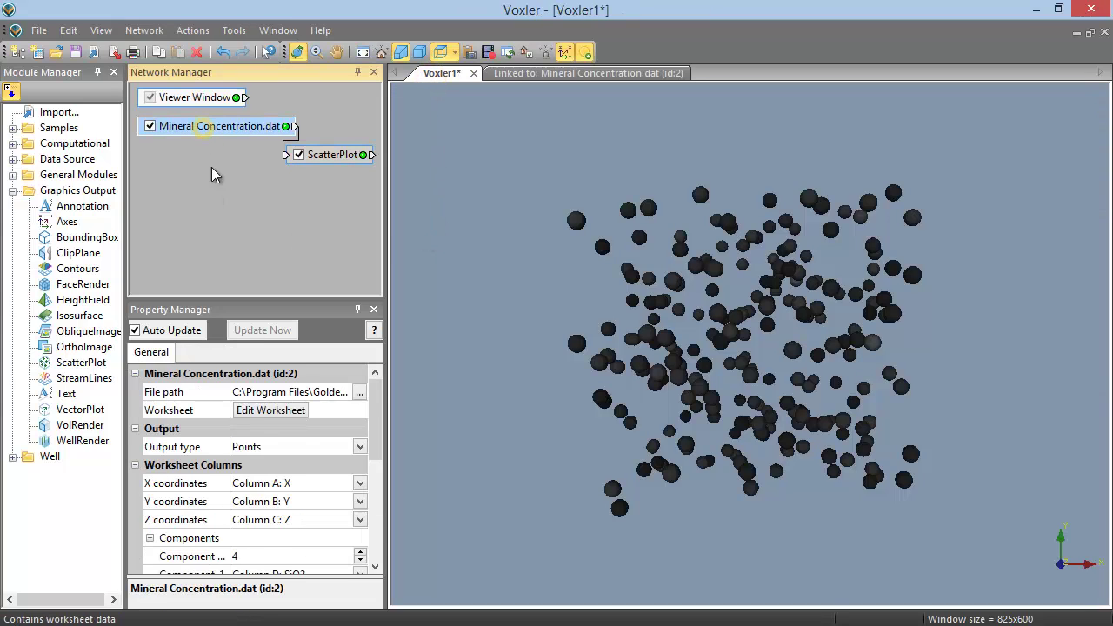
{"action": "left_click_drag", "start_coordinate": [378, 405], "coordinate": [372, 459]}
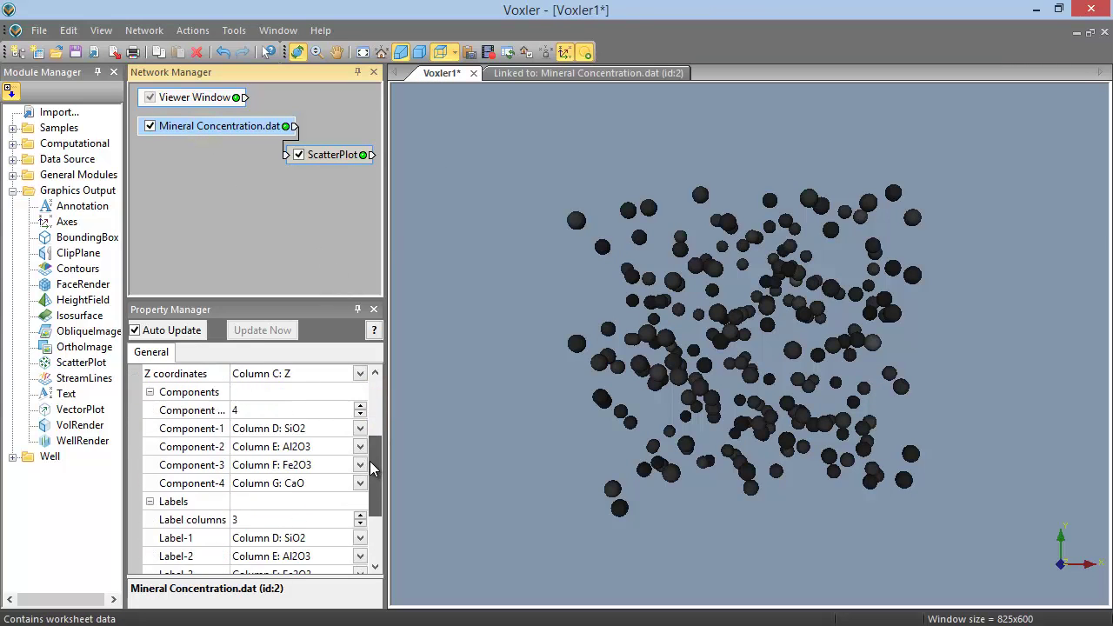
{"action": "left_click", "coordinate": [360, 407]}
{"action": "left_click", "coordinate": [360, 407]}
{"action": "left_click", "coordinate": [360, 407]}
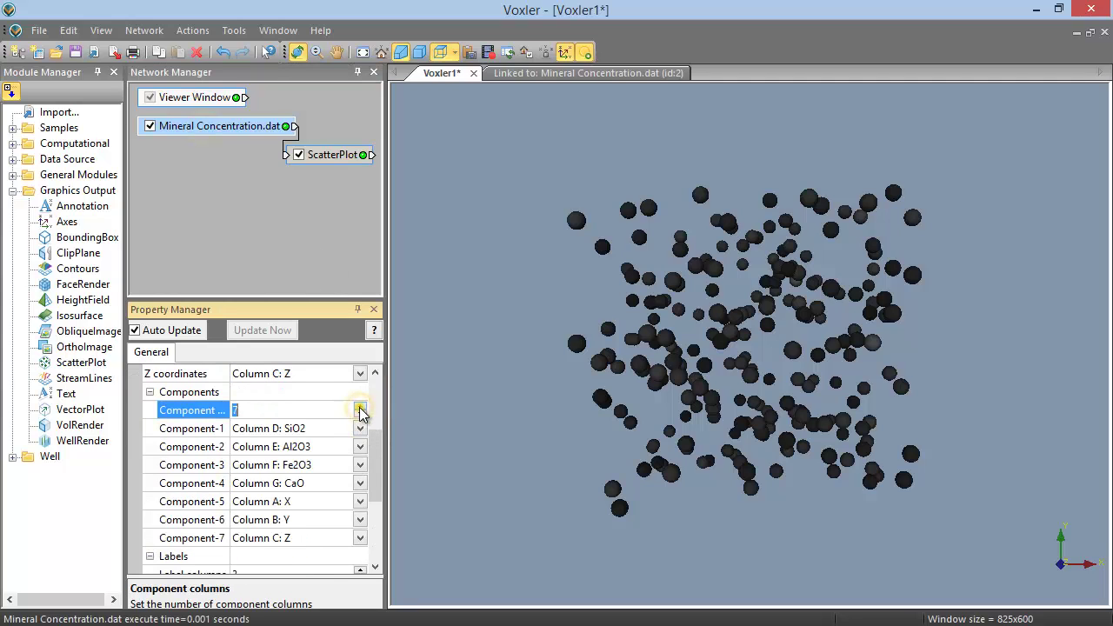
{"action": "left_click", "coordinate": [360, 502]}
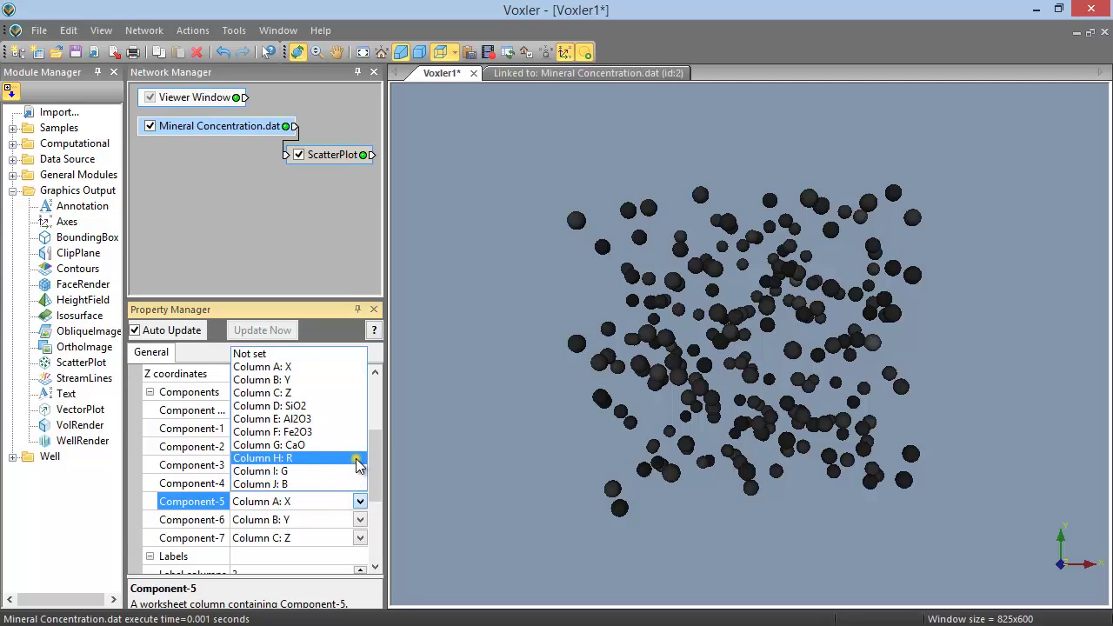
{"action": "left_click", "coordinate": [359, 459]}
{"action": "left_click", "coordinate": [360, 519]}
{"action": "left_click", "coordinate": [357, 490]}
{"action": "left_click", "coordinate": [360, 538]}
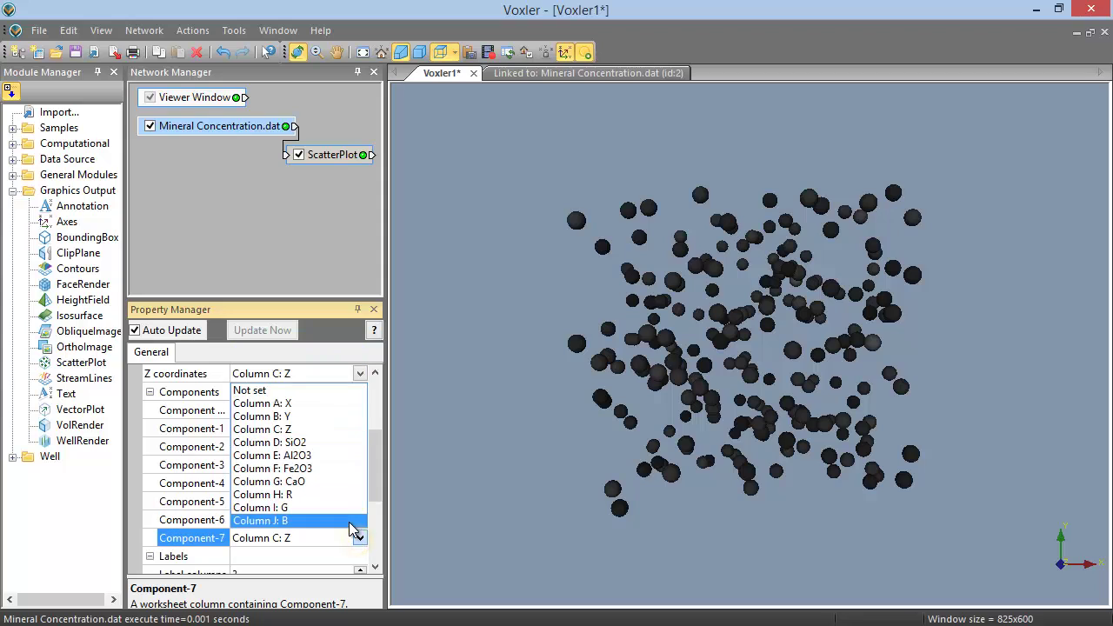
{"action": "left_click", "coordinate": [355, 529]}
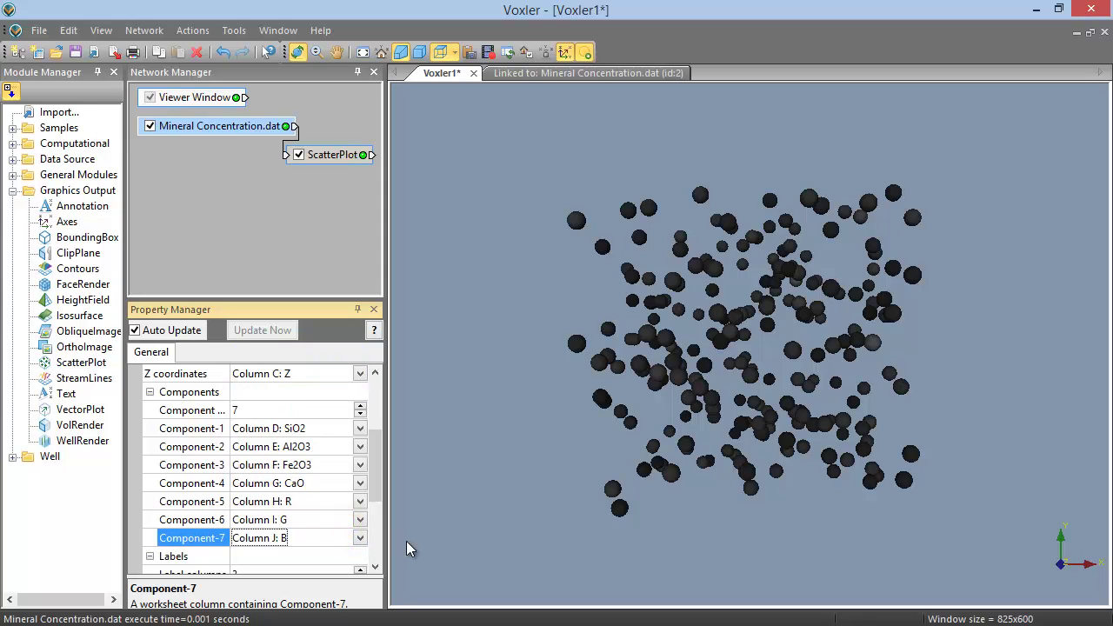
{"action": "left_click", "coordinate": [333, 159]}
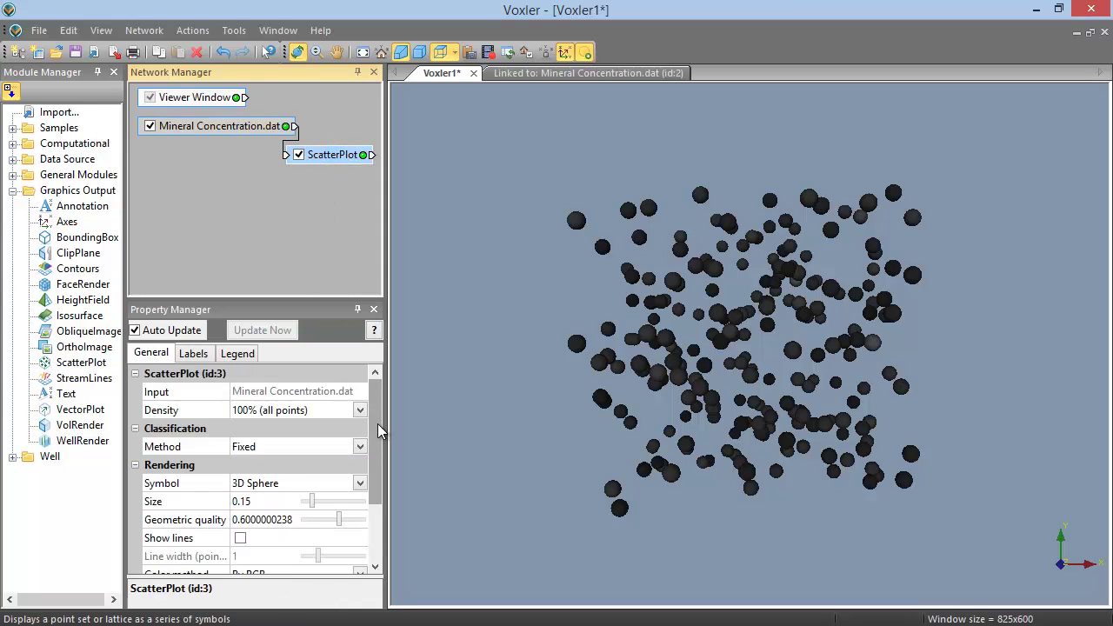
Assign Column H: R, Column I: G and Column J: B to the red, green and blue colour components.
{"action": "left_click_drag", "start_coordinate": [377, 424], "coordinate": [374, 493]}
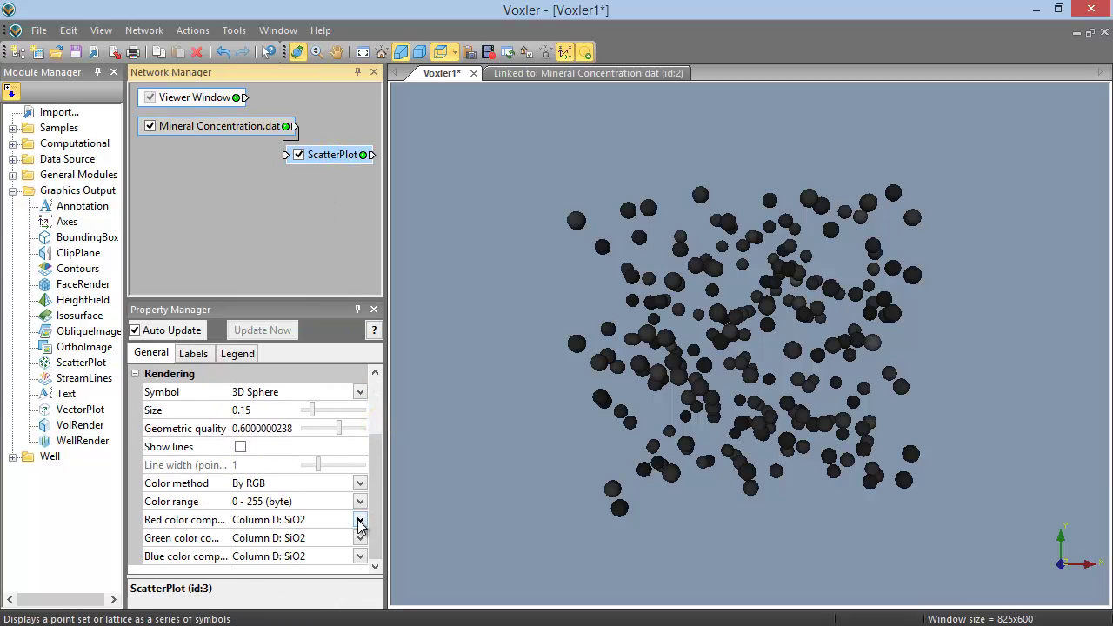
{"action": "left_click", "coordinate": [360, 521]}
{"action": "left_click", "coordinate": [361, 567]}
{"action": "left_click", "coordinate": [359, 539]}
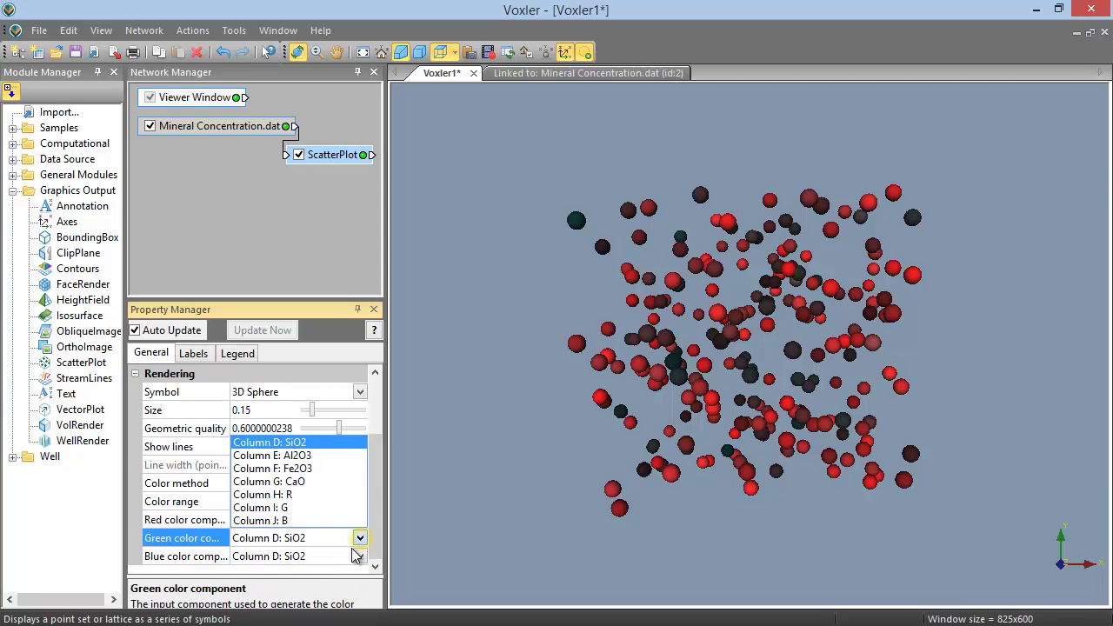
{"action": "left_click", "coordinate": [344, 508]}
{"action": "left_click", "coordinate": [350, 538]}
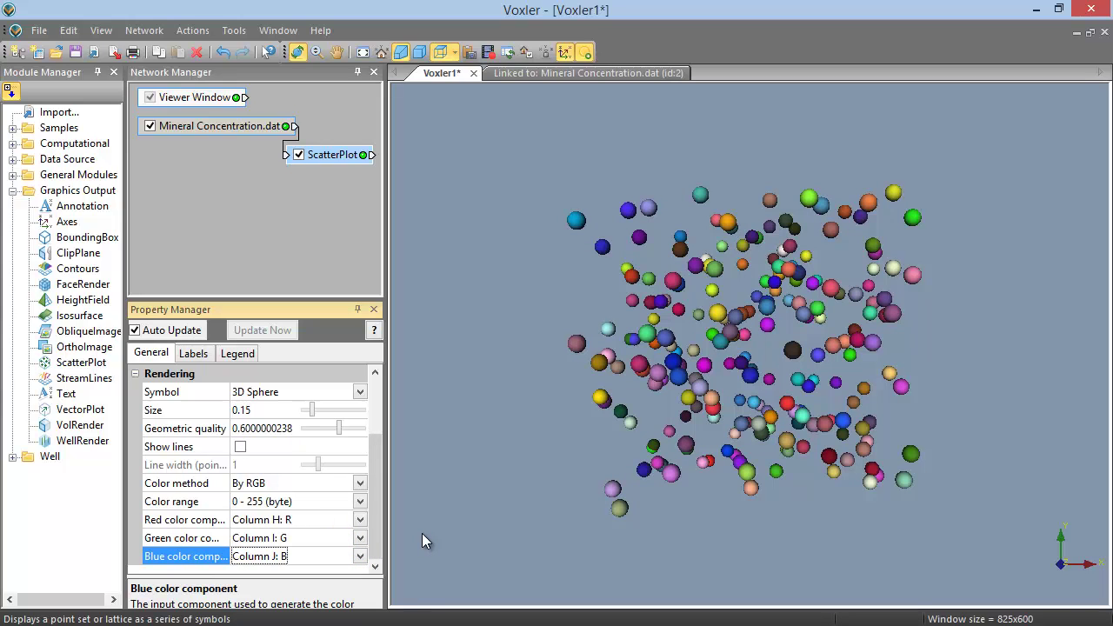
{"action": "left_click_drag", "start_coordinate": [378, 522], "coordinate": [372, 451]}
{"action": "left_click", "coordinate": [360, 410]}
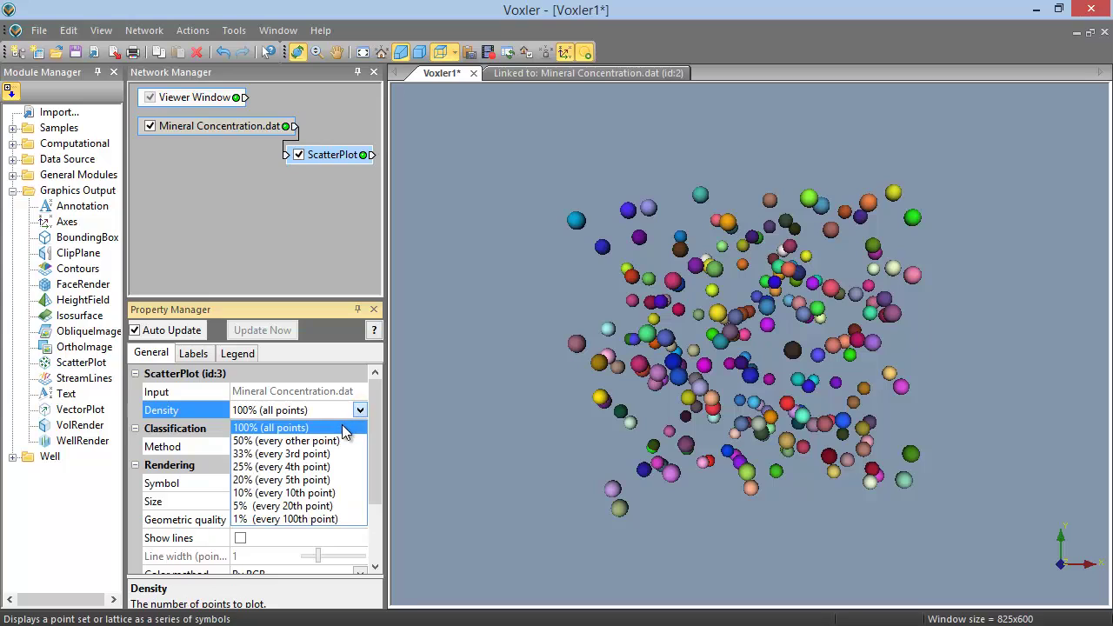
Keep all points plotted and preview connecting lines between them, then turn the lines off.
{"action": "left_click", "coordinate": [345, 432]}
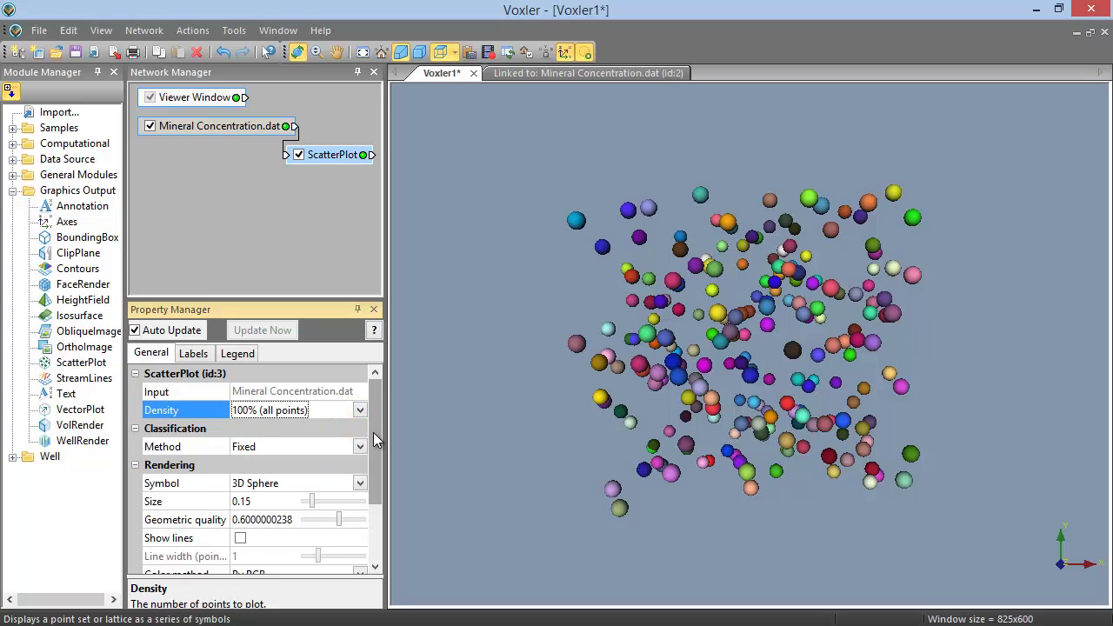
{"action": "left_click", "coordinate": [241, 540]}
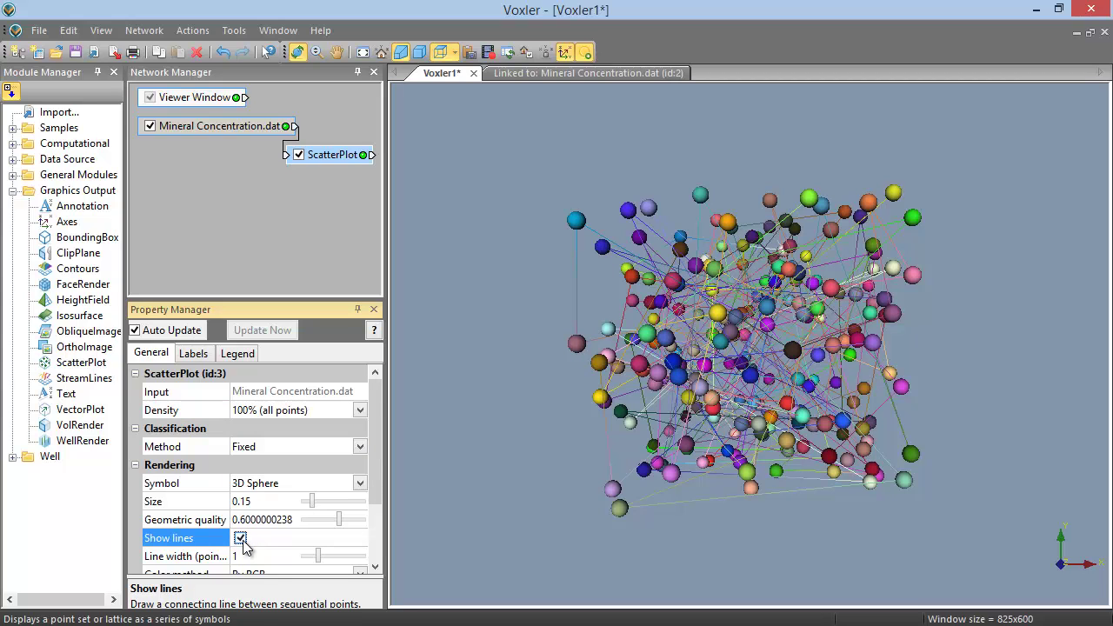
{"action": "left_click", "coordinate": [241, 539]}
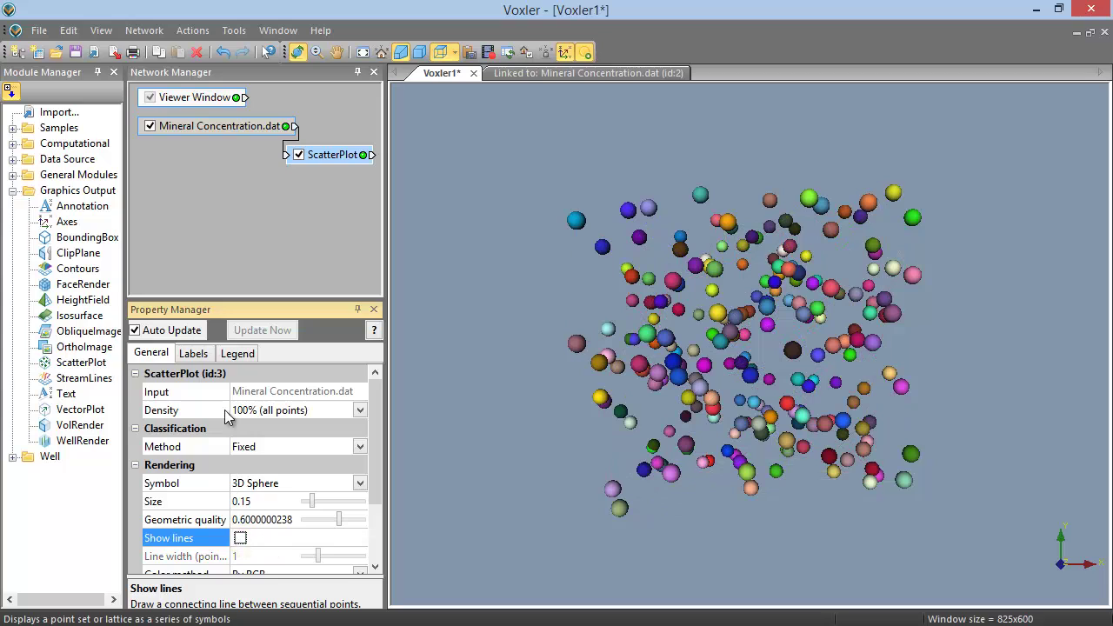
Preview SiO2 value labels beside the points, hide them again, and bring up the Legend settings.
{"action": "left_click", "coordinate": [202, 353]}
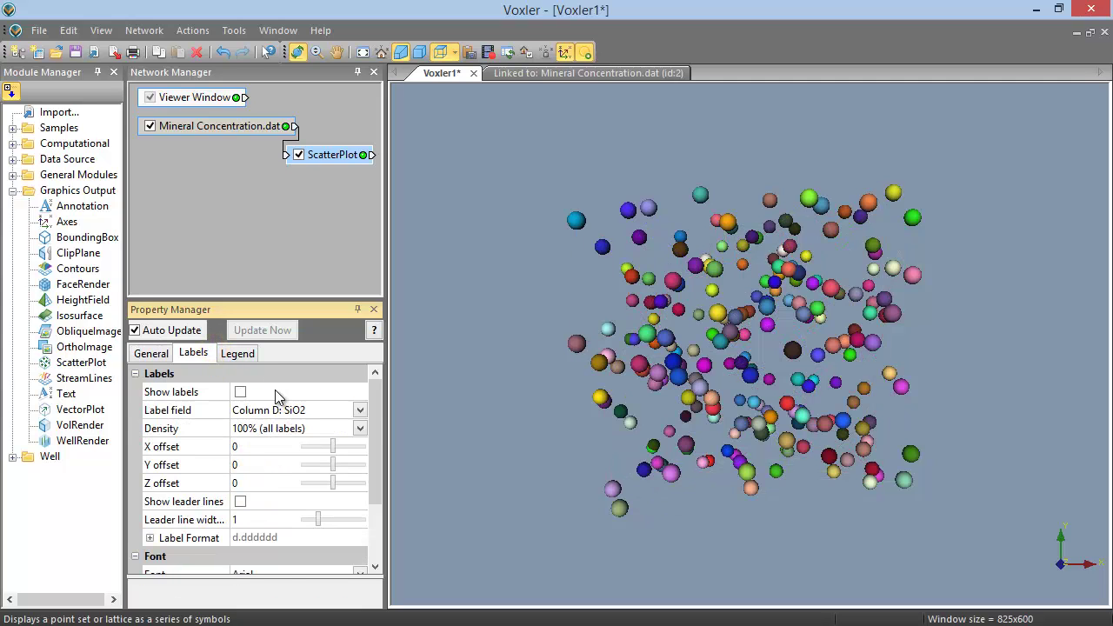
{"action": "left_click", "coordinate": [240, 392]}
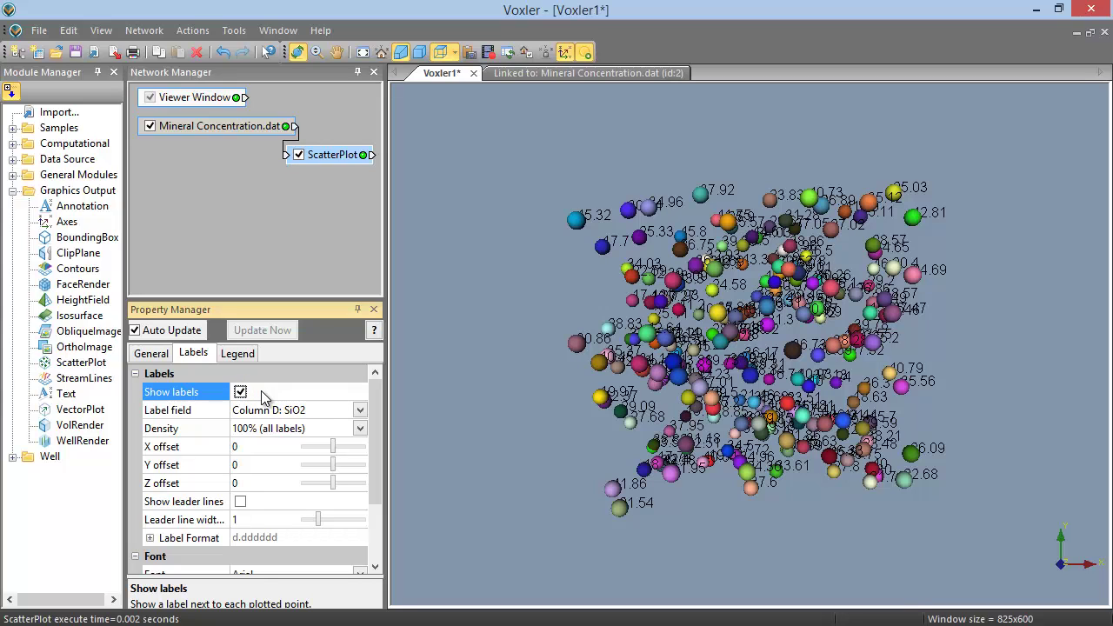
{"action": "left_click", "coordinate": [242, 393]}
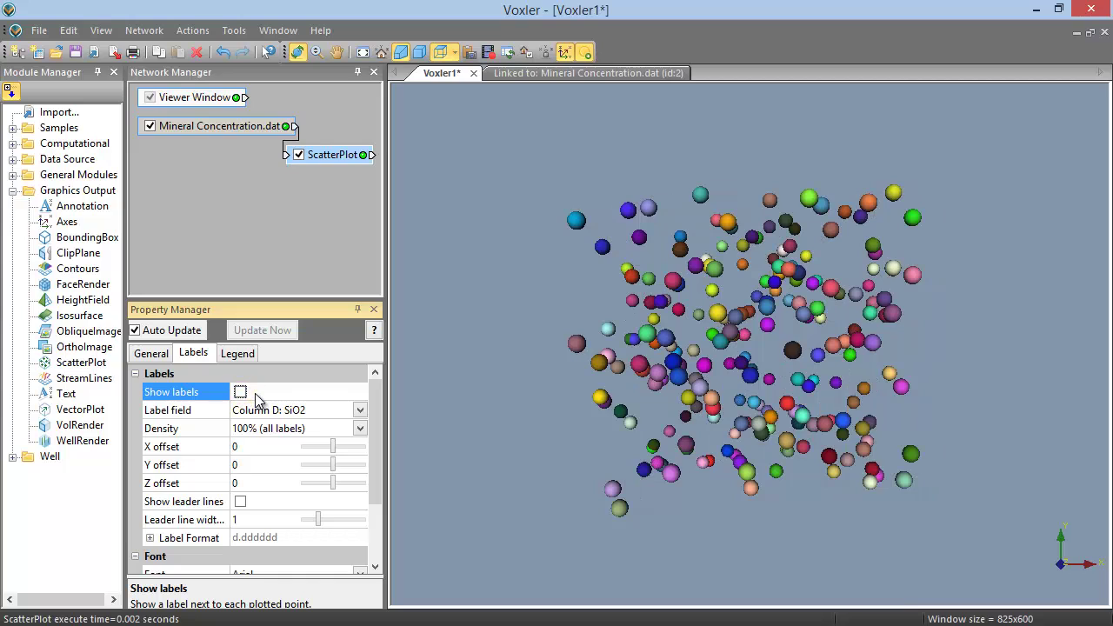
{"action": "left_click", "coordinate": [246, 354]}
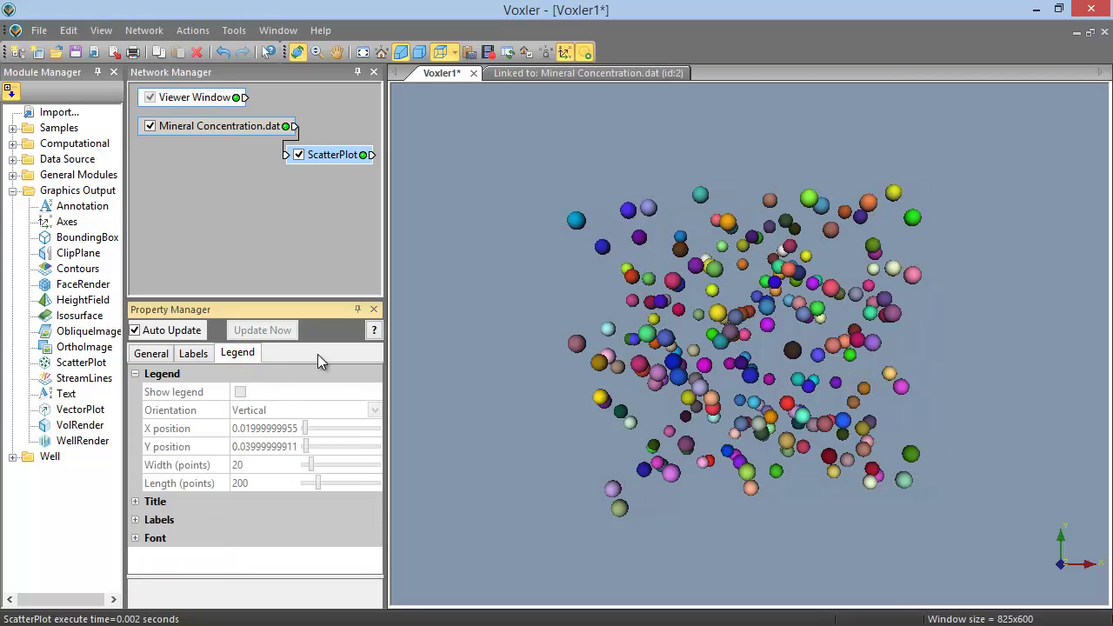